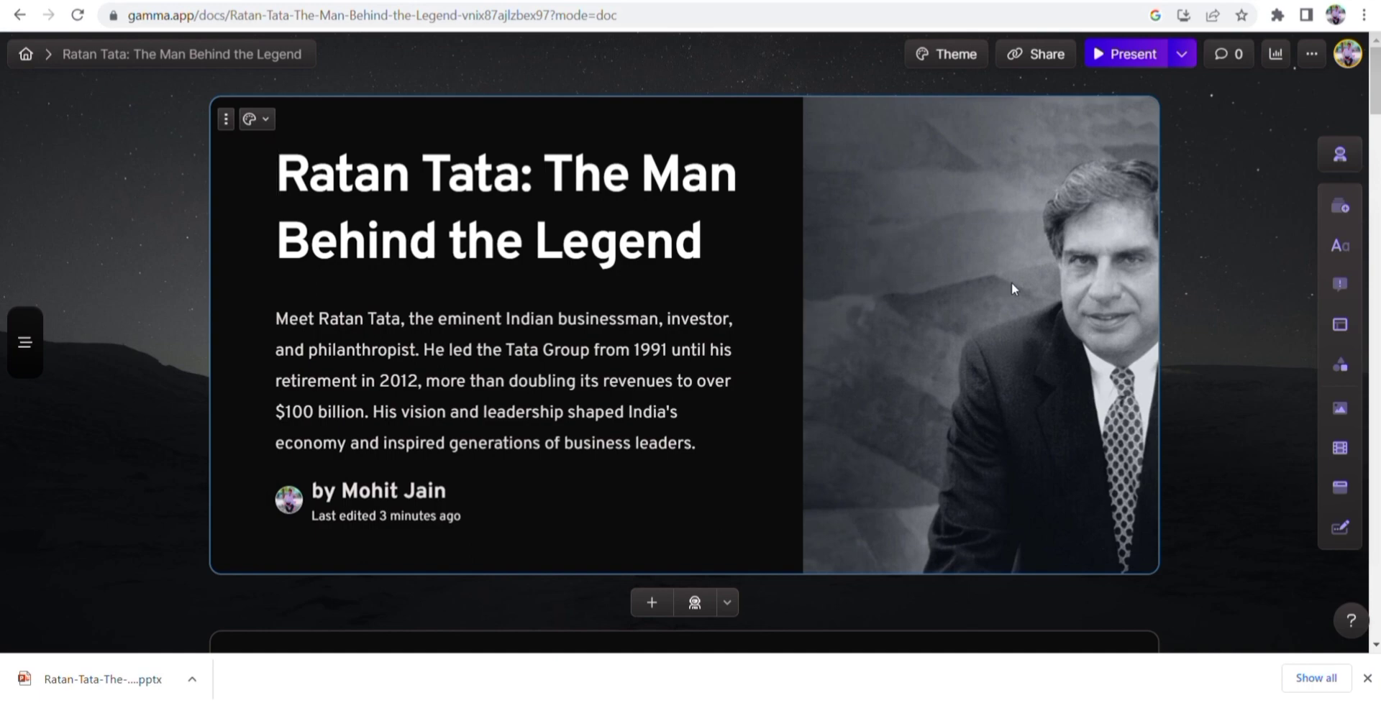
# Browse the gamma.app landing page, then start signing up for a free account
pyautogui.scroll(-4, 1011, 289)
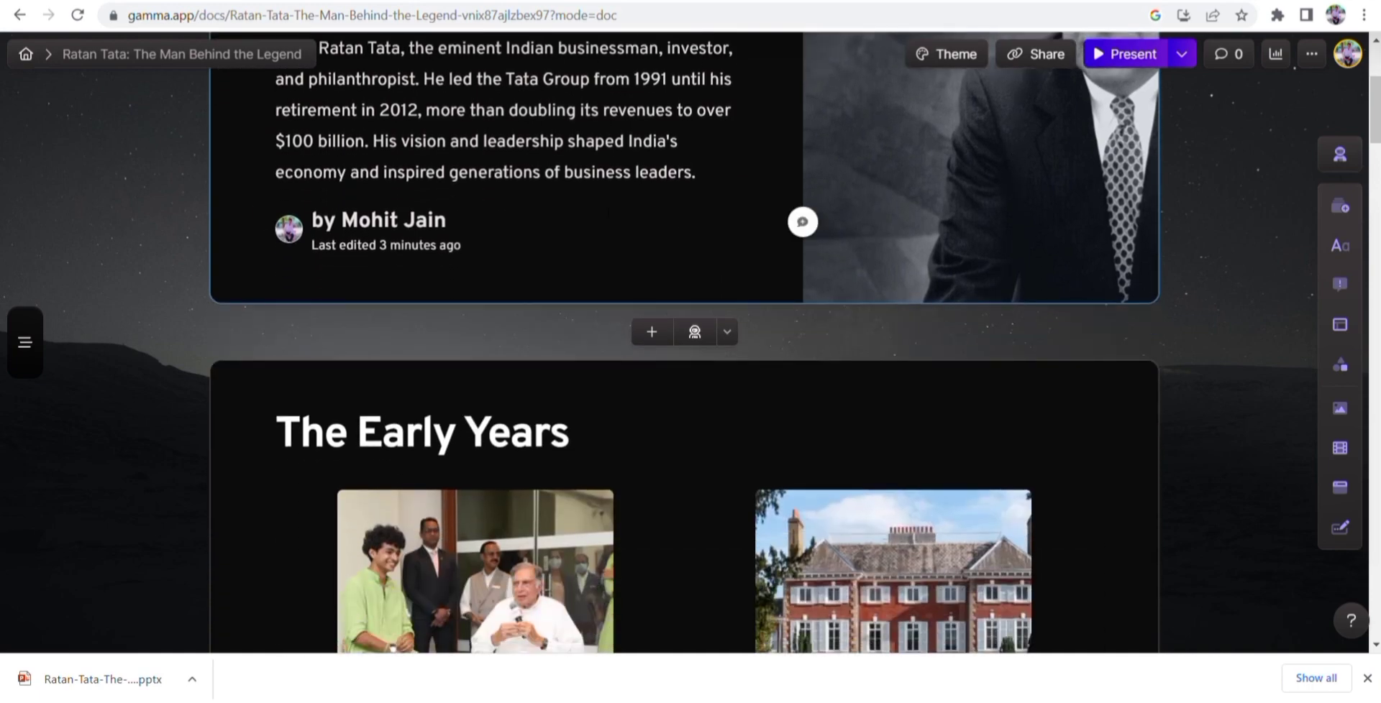
pyautogui.scroll(-5, 893, 320)
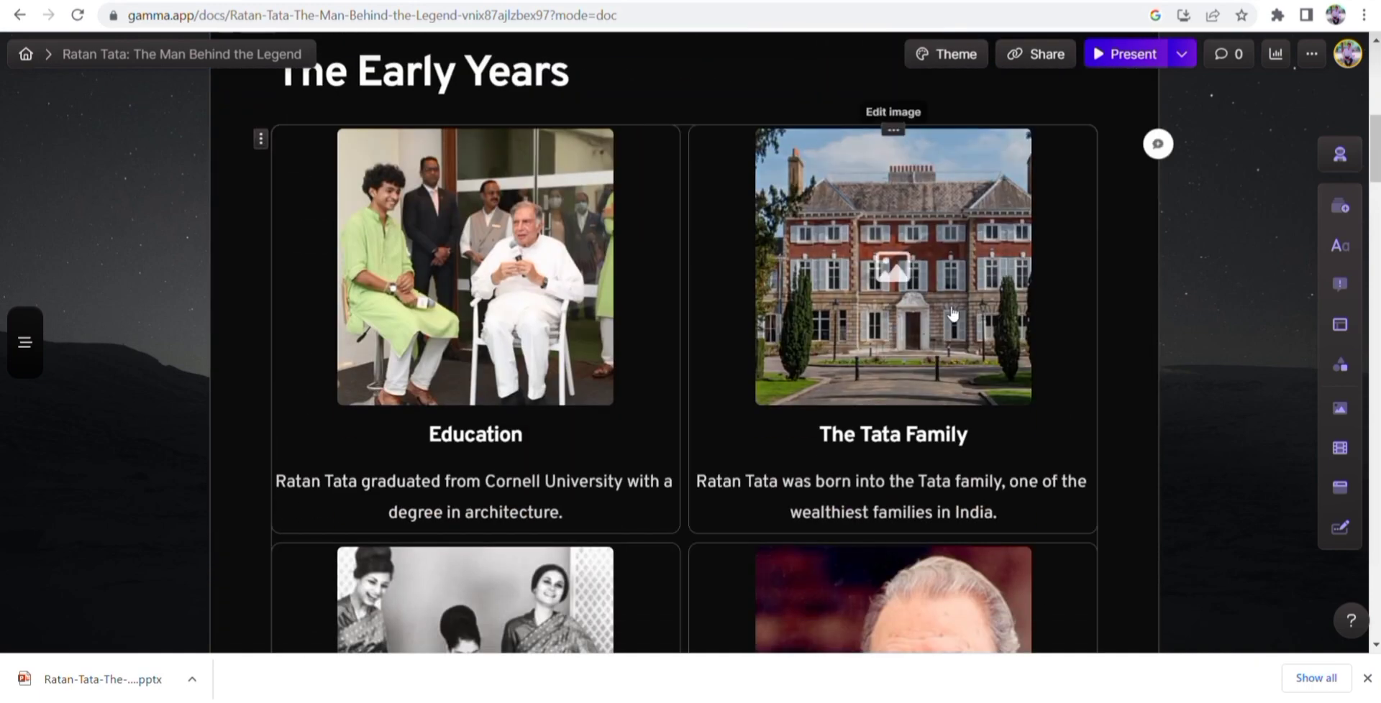
pyautogui.scroll(-1, 893, 320)
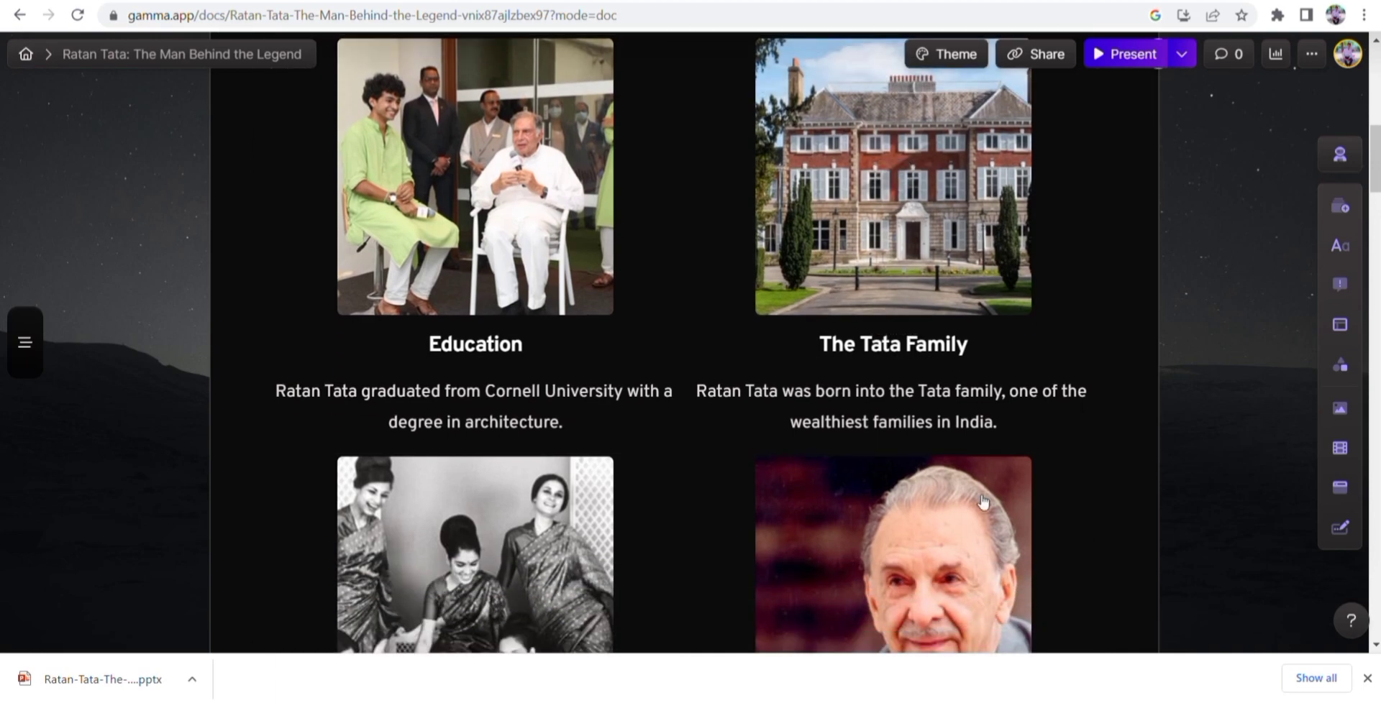
pyautogui.scroll(-12, 1228, 545)
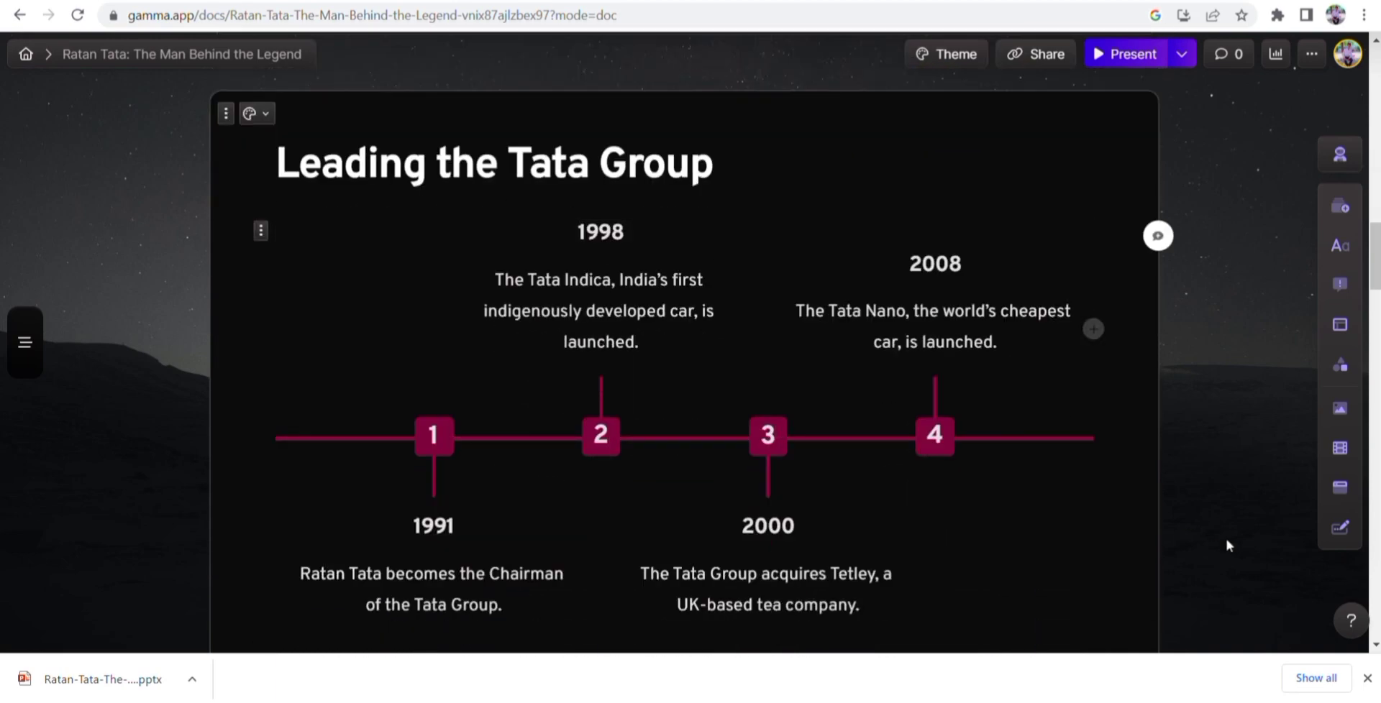
pyautogui.scroll(-6, 1086, 323)
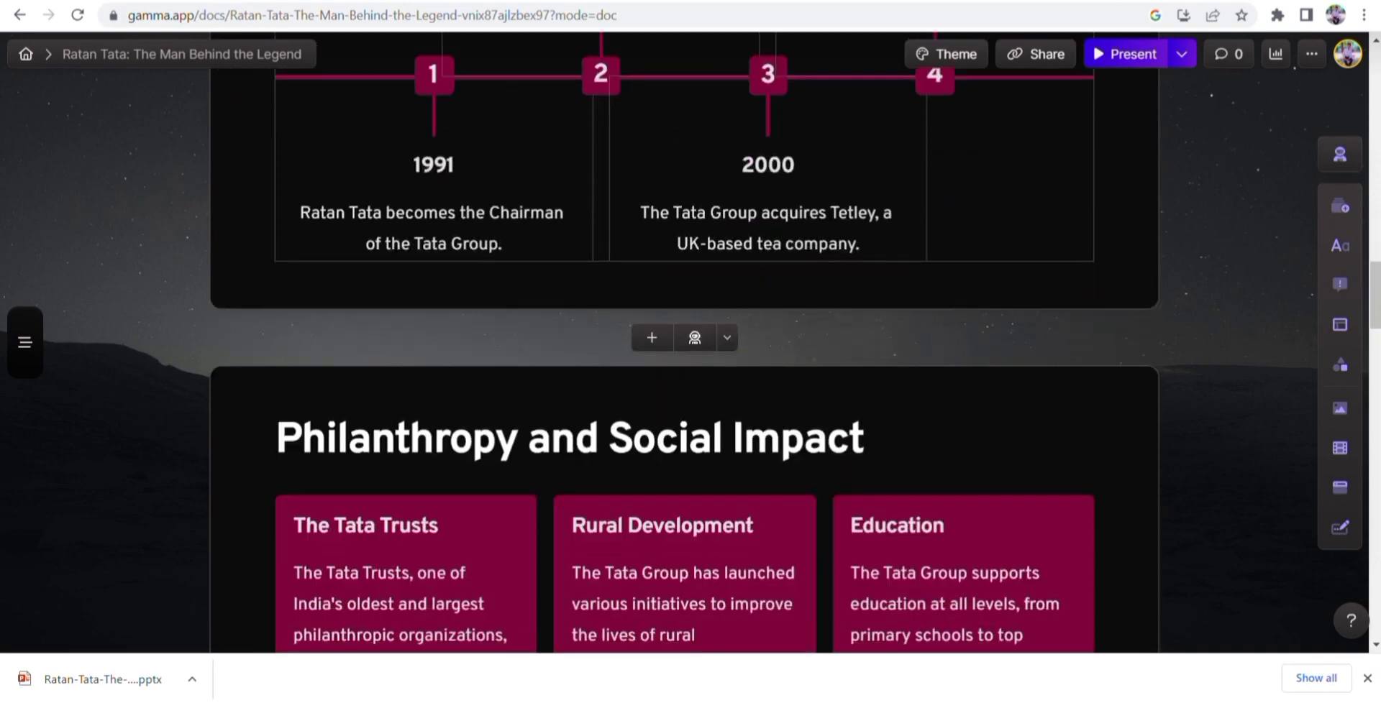
pyautogui.scroll(-8, 1086, 323)
pyautogui.scroll(-2, 894, 348)
pyautogui.scroll(-4, 894, 349)
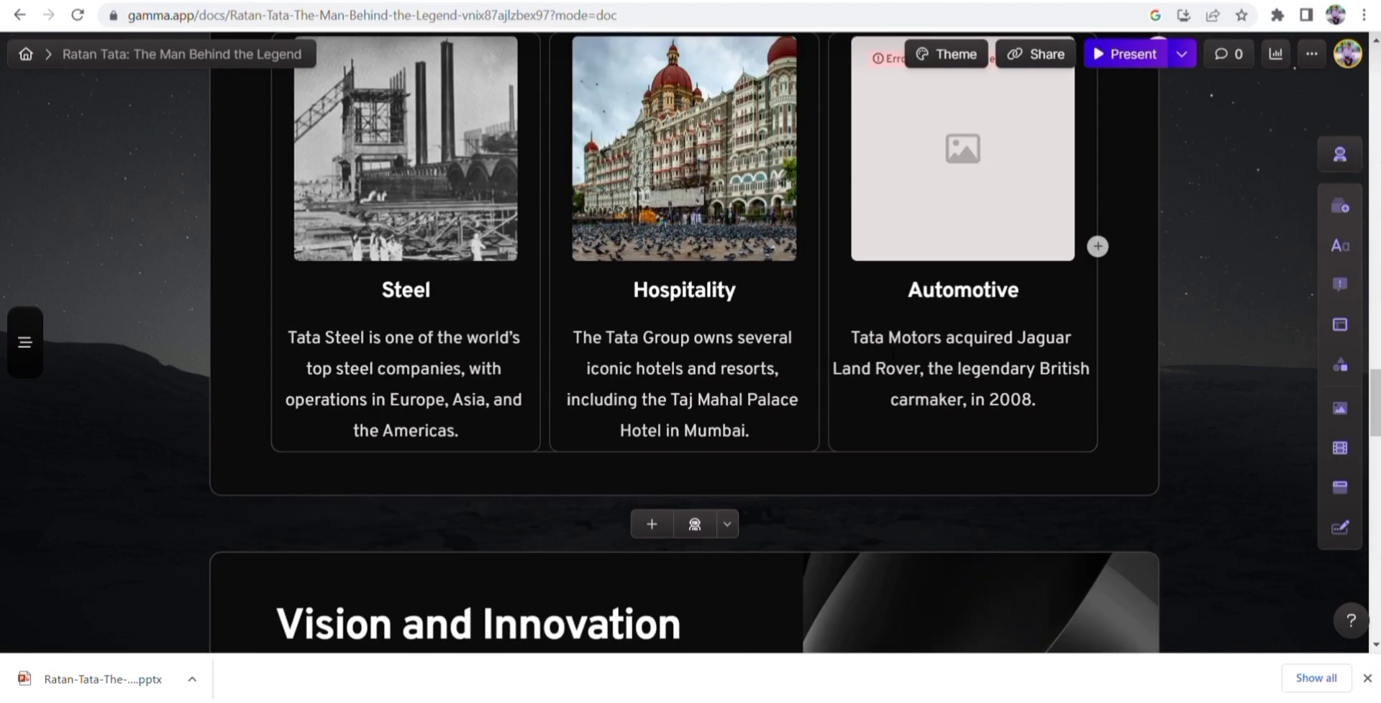
pyautogui.scroll(-8, 894, 348)
pyautogui.scroll(-6, 893, 348)
pyautogui.scroll(-4, 894, 348)
pyautogui.scroll(-4, 893, 348)
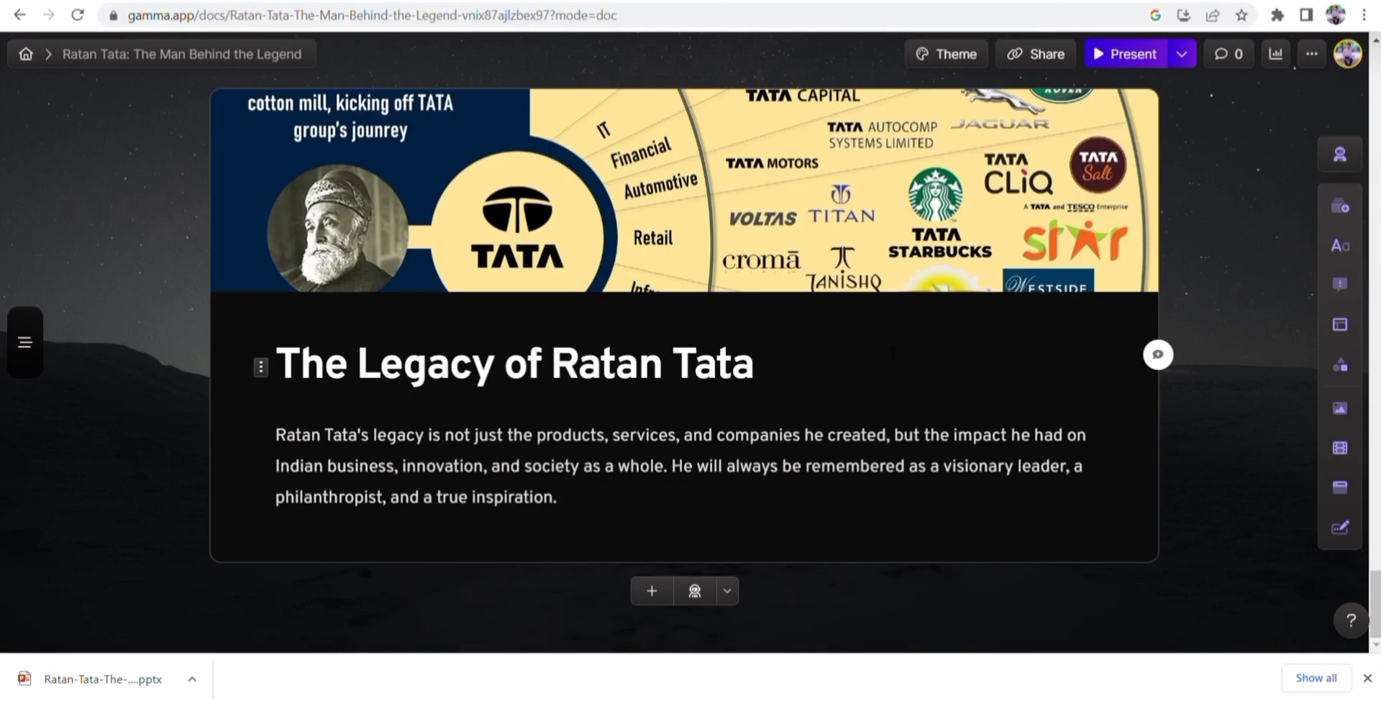
pyautogui.scroll(8, 906, 354)
pyautogui.scroll(15, 928, 356)
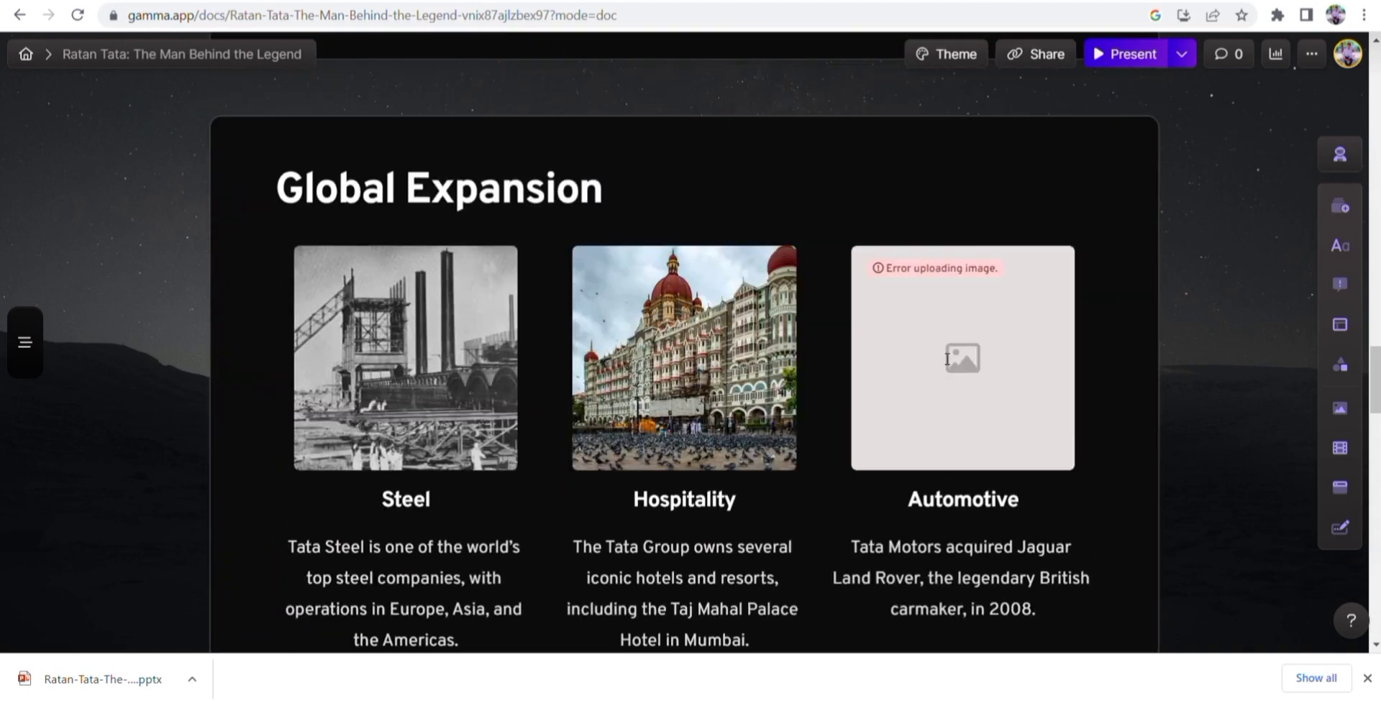
pyautogui.scroll(10, 947, 359)
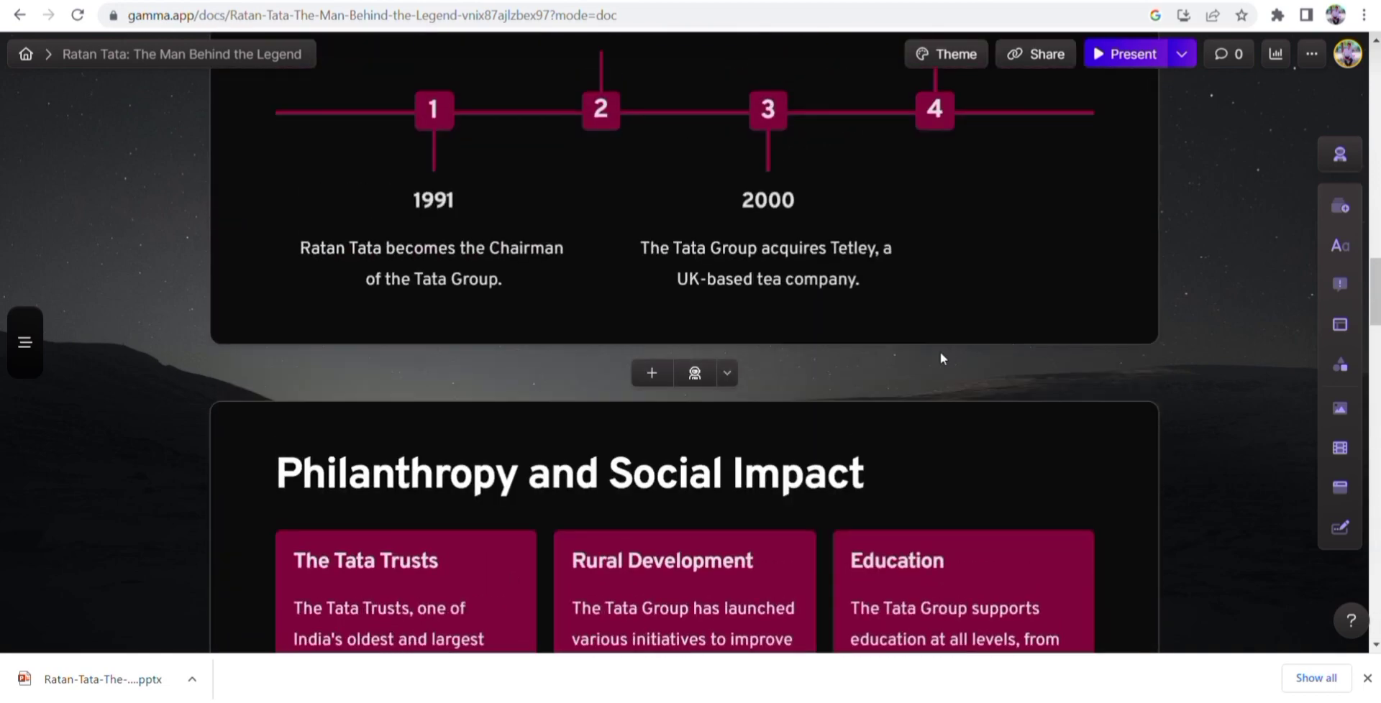
pyautogui.scroll(6, 939, 352)
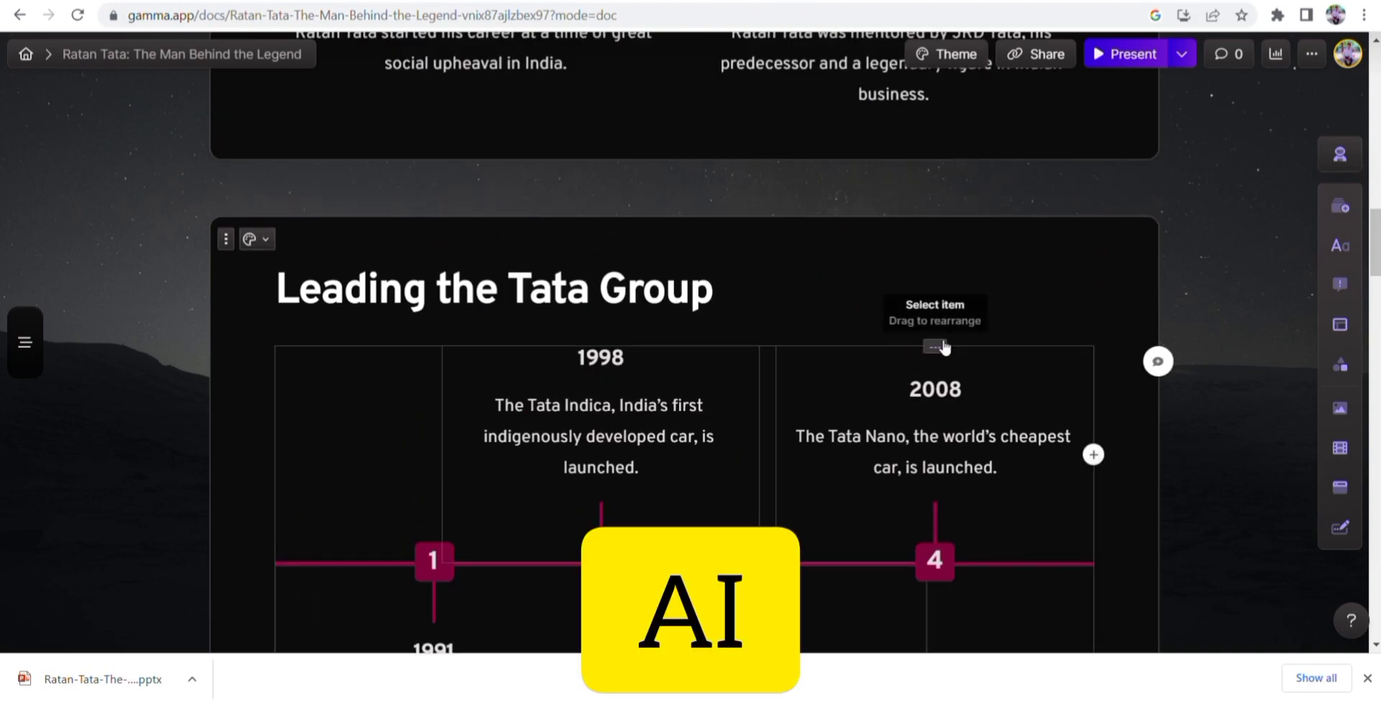
pyautogui.scroll(10, 942, 347)
pyautogui.scroll(5, 936, 342)
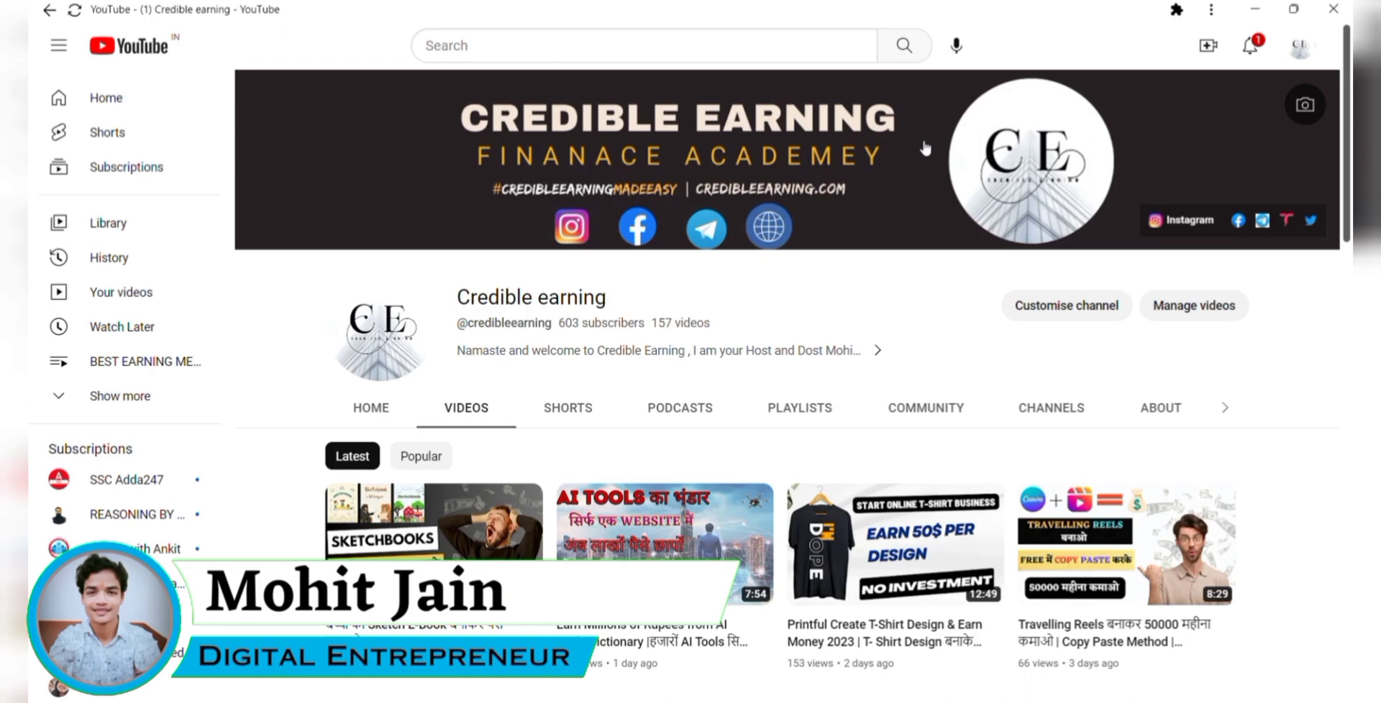
pyautogui.scroll(-10, 925, 148)
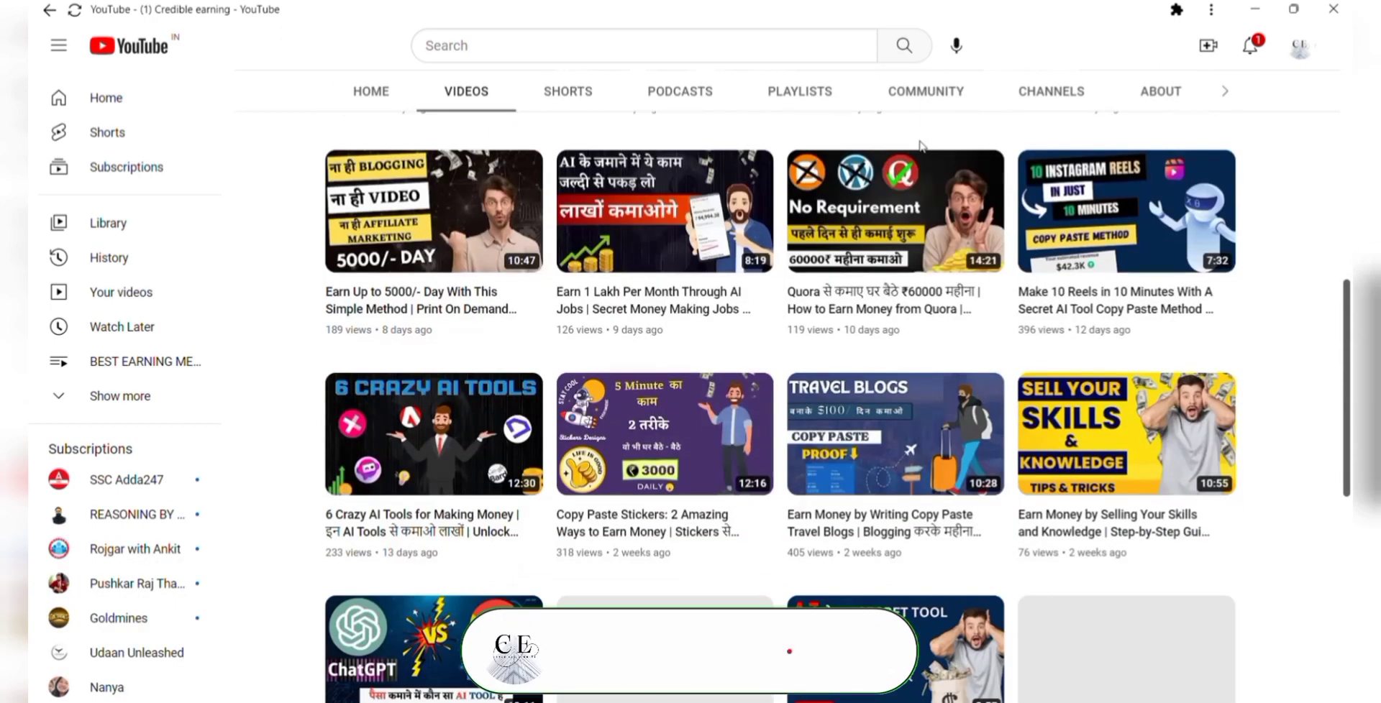
pyautogui.scroll(-4, 920, 146)
pyautogui.scroll(-3, 923, 148)
pyautogui.scroll(-1, 924, 149)
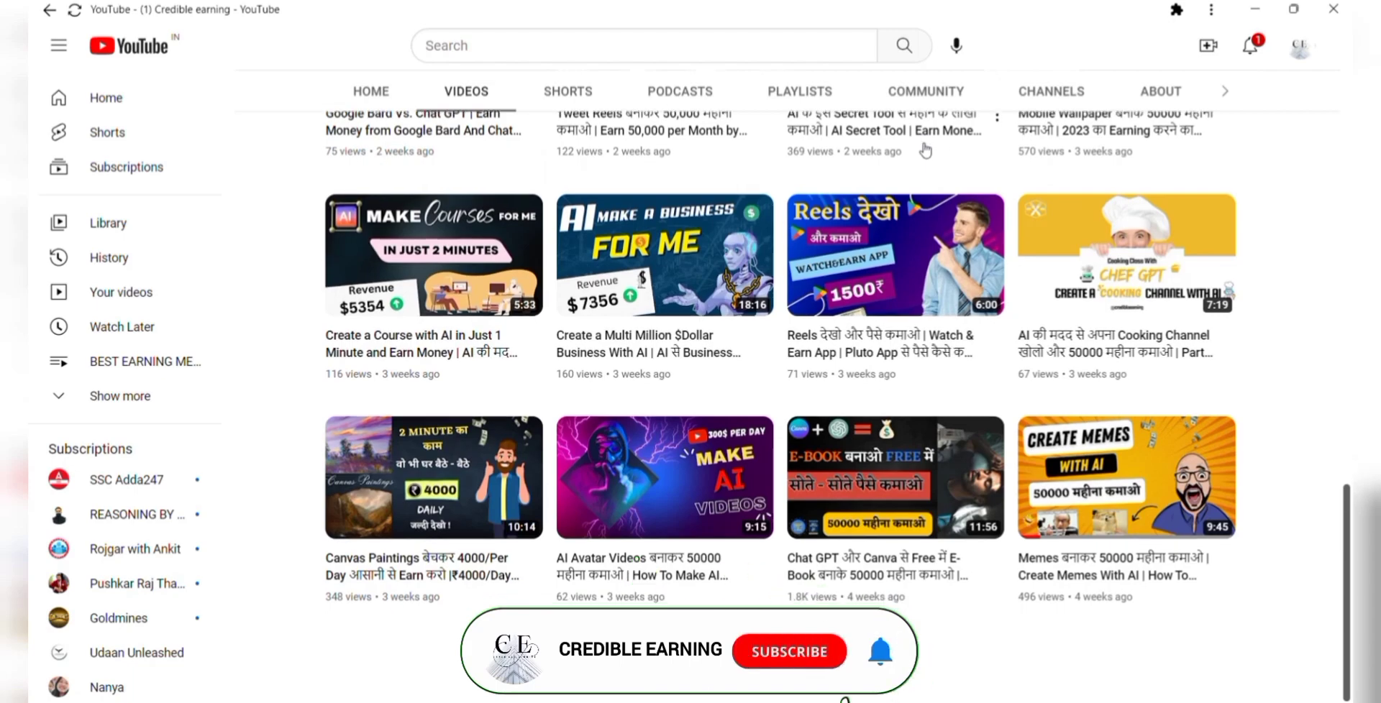
pyautogui.scroll(-6, 925, 150)
pyautogui.scroll(-6, 925, 149)
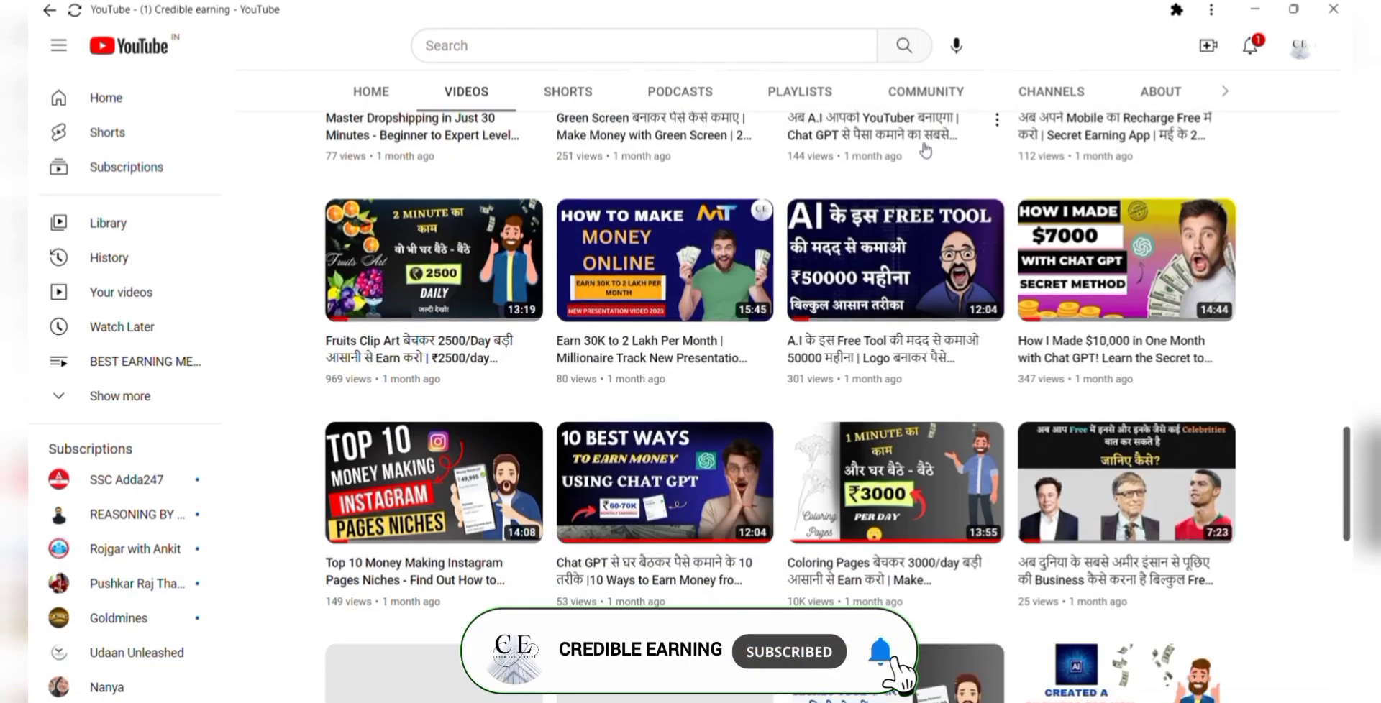
pyautogui.scroll(-3, 925, 150)
pyautogui.scroll(-6, 926, 149)
pyautogui.scroll(-2, 926, 149)
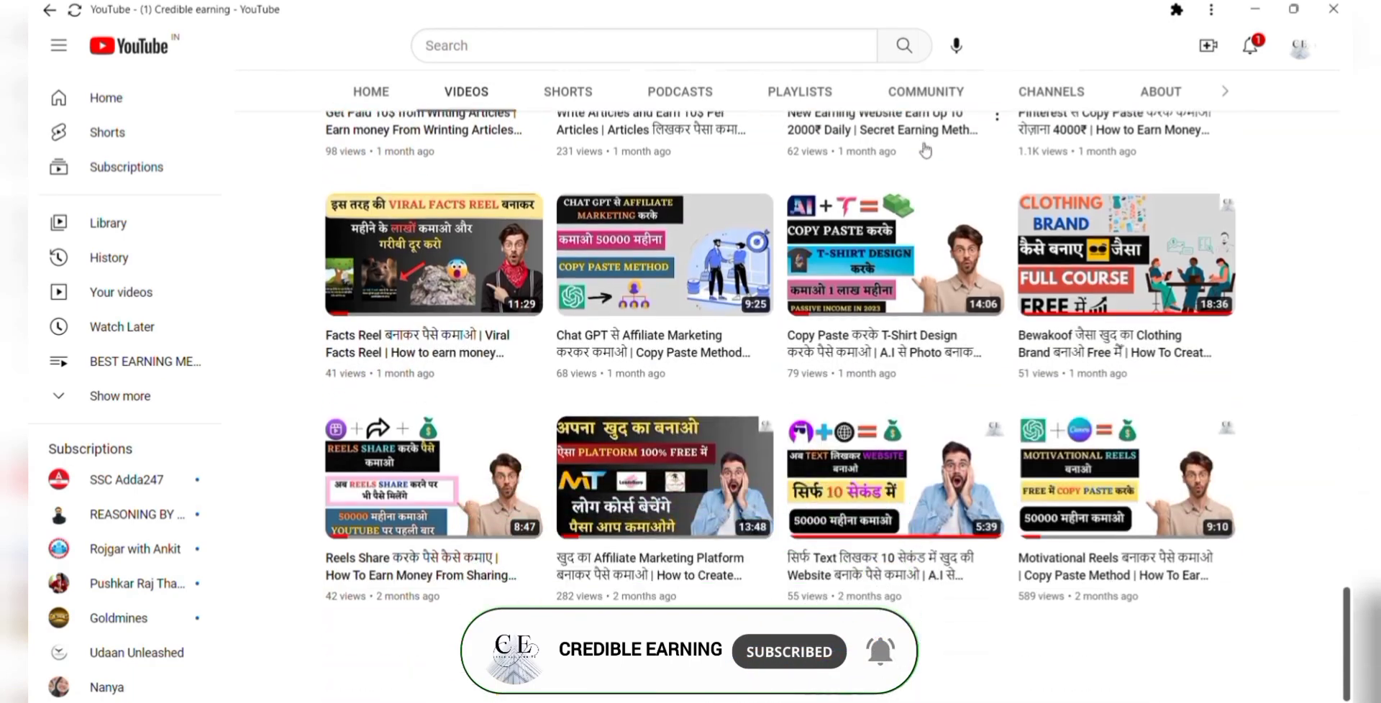
pyautogui.scroll(-5, 925, 149)
pyautogui.scroll(-3, 924, 149)
pyautogui.scroll(-1, 922, 149)
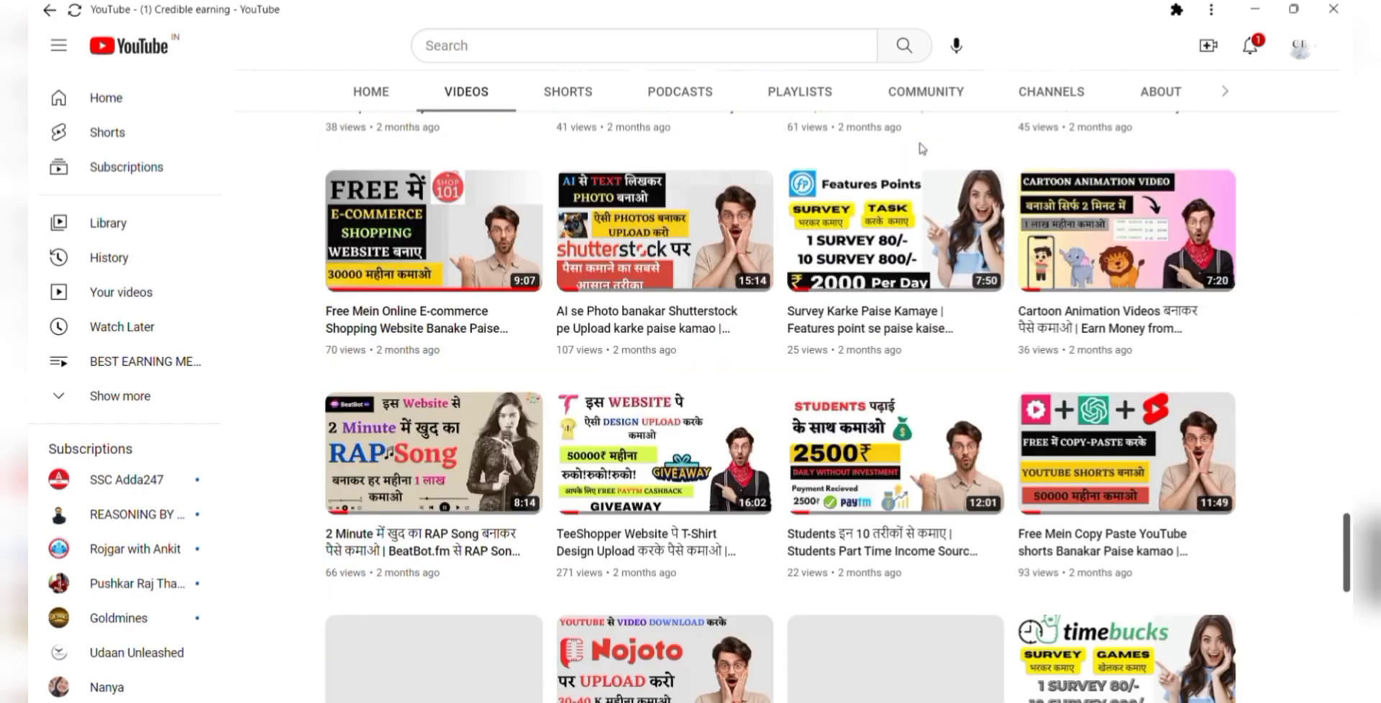
pyautogui.scroll(-5, 922, 148)
pyautogui.scroll(-5, 924, 149)
pyautogui.scroll(1, 924, 149)
pyautogui.scroll(8, 925, 149)
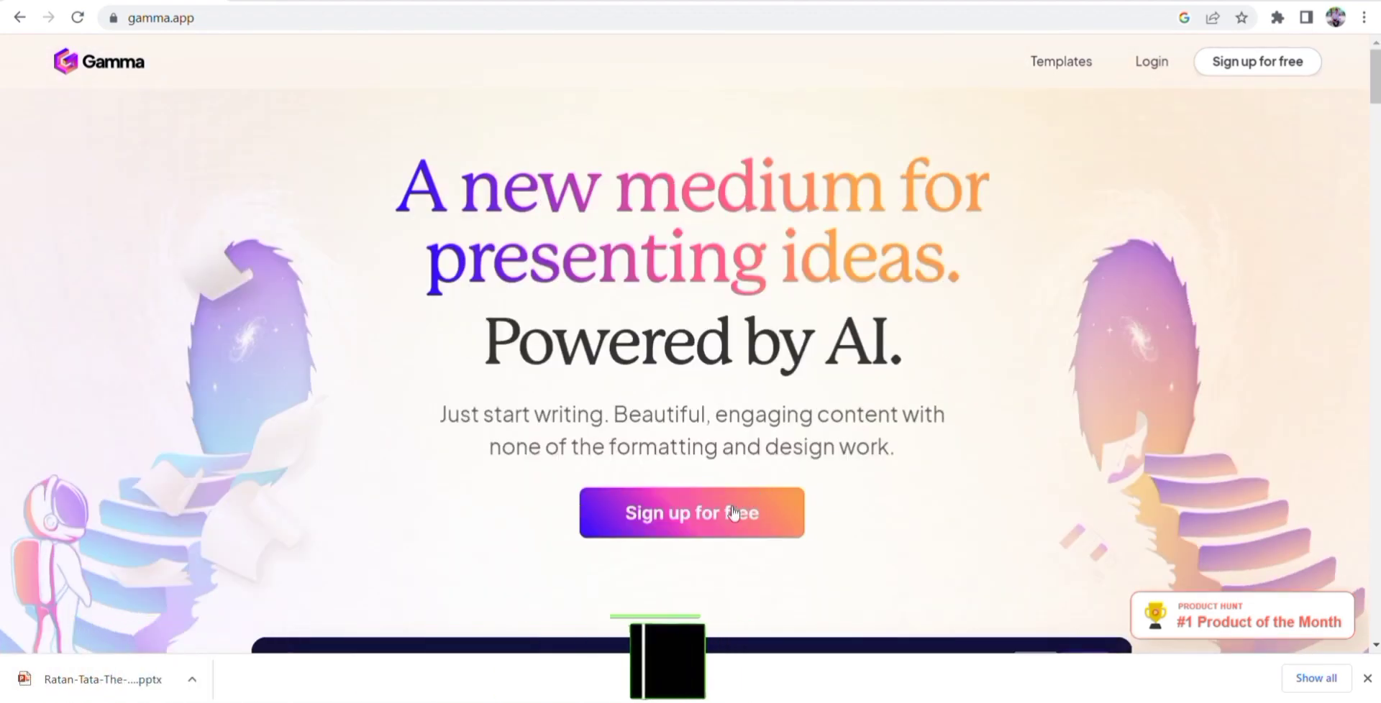
pyautogui.click(729, 514)
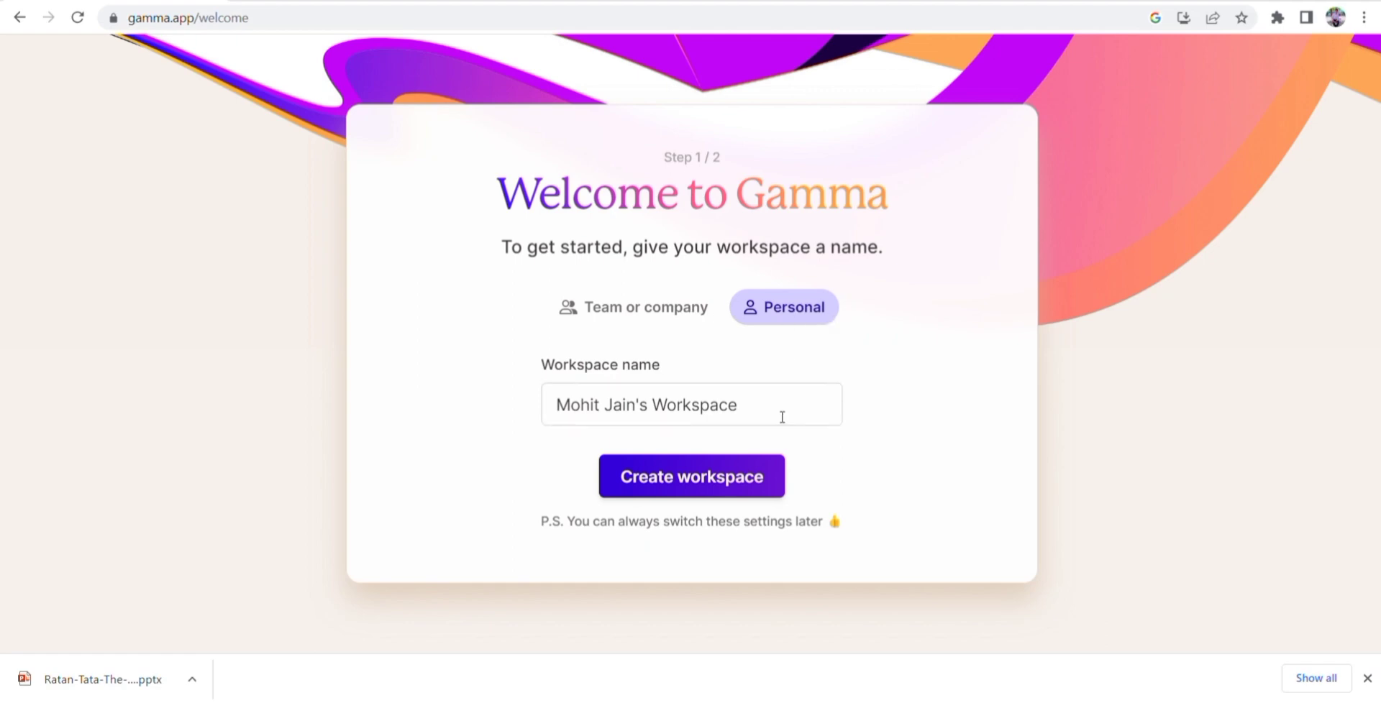
# Create the personal workspace, choose Education (educator) and Youtube as referral source, then finish onboarding
pyautogui.click(714, 485)
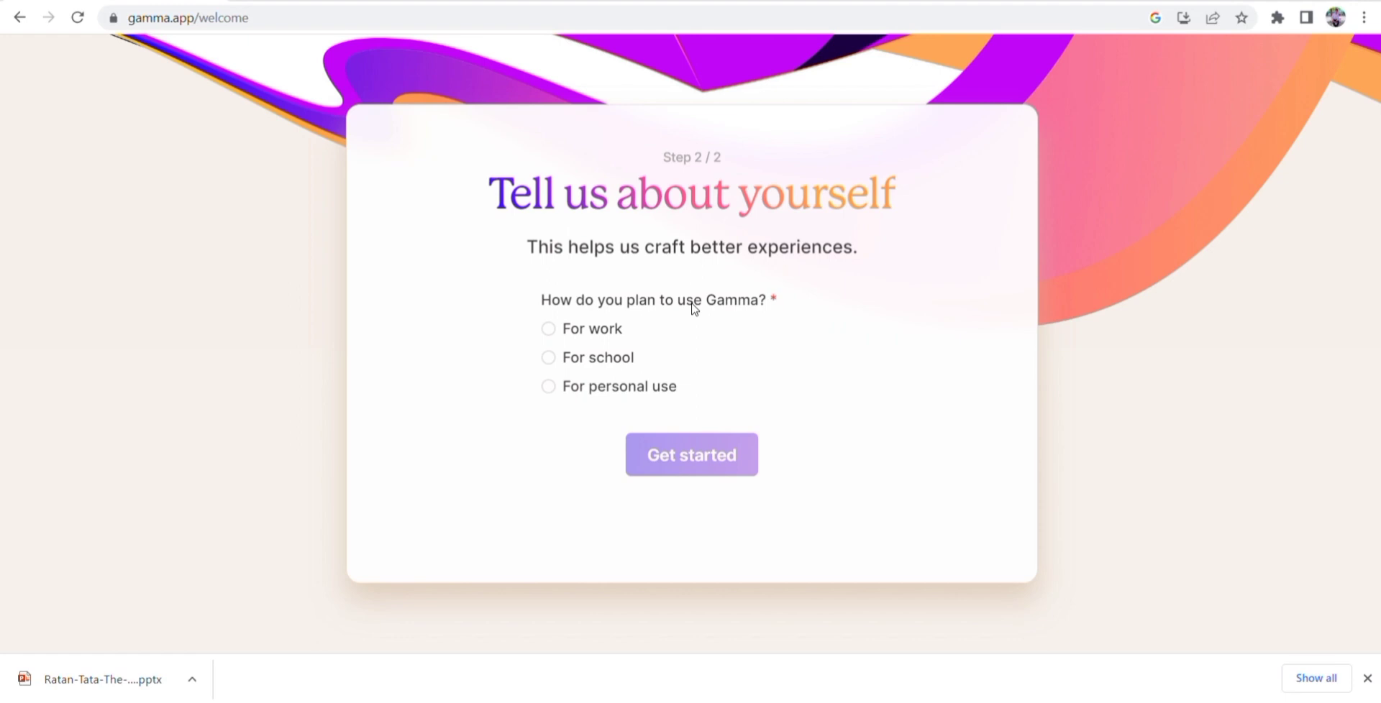
pyautogui.click(651, 389)
pyautogui.click(684, 446)
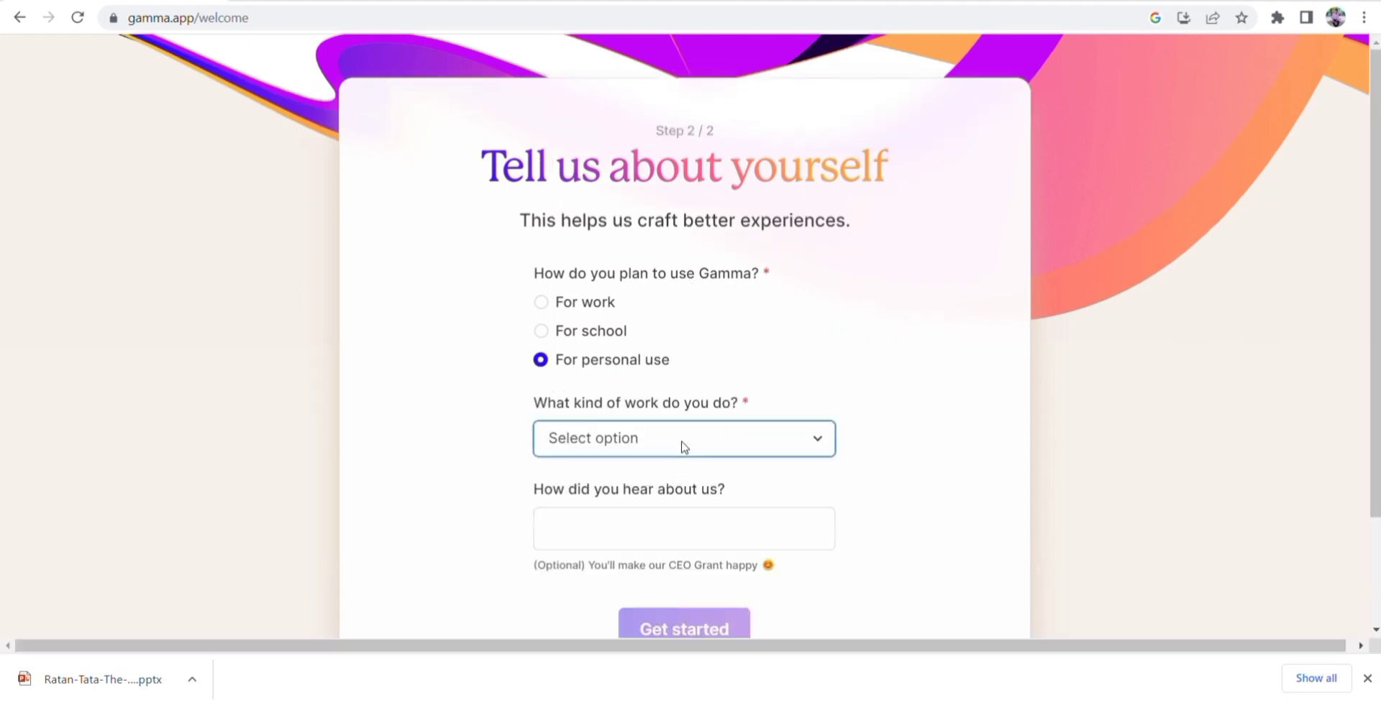
pyautogui.click(651, 200)
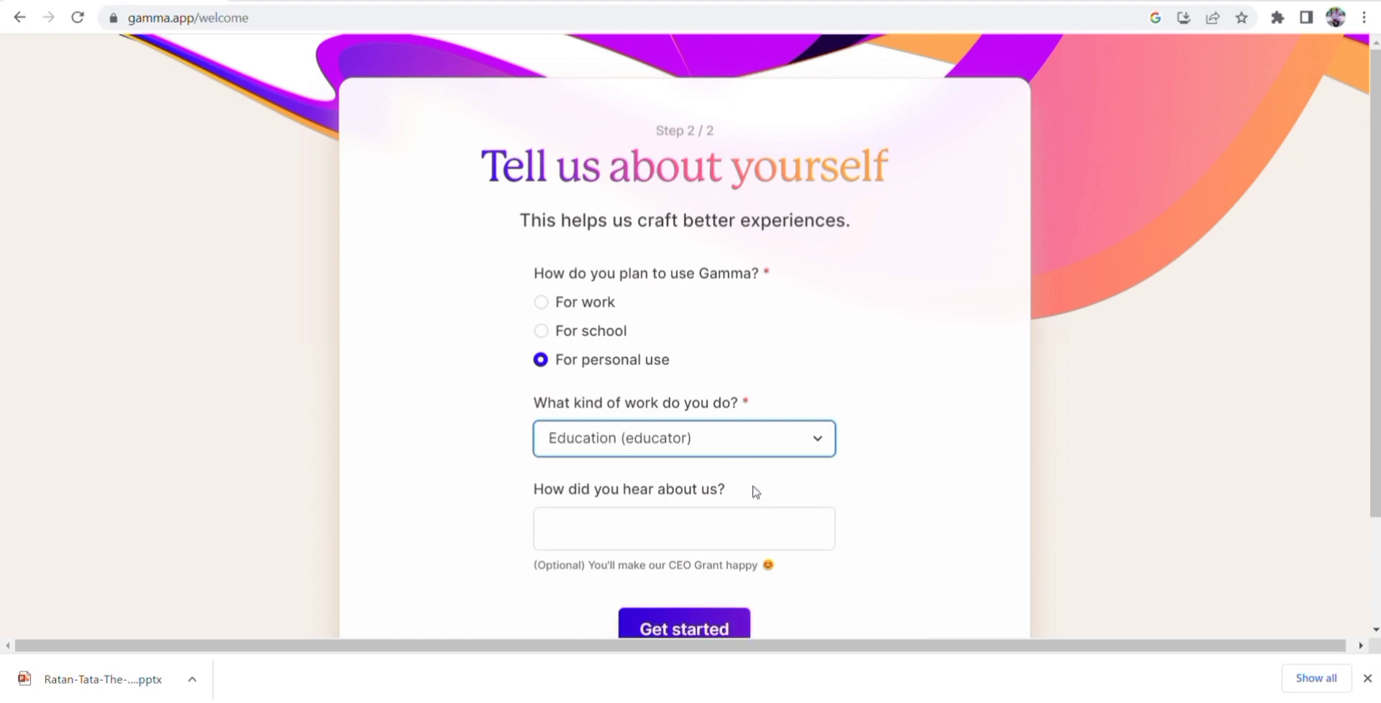
pyautogui.click(708, 541)
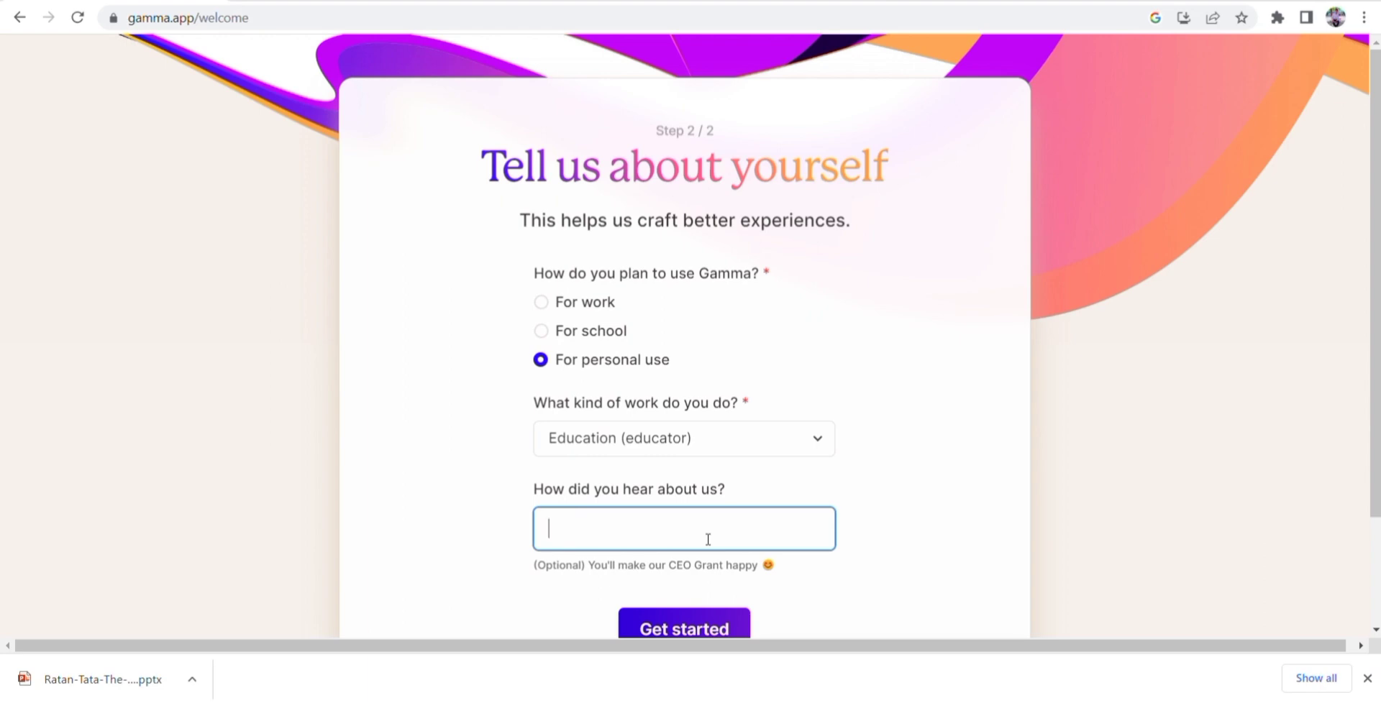
pyautogui.write('Yo')
pyautogui.write('utube')
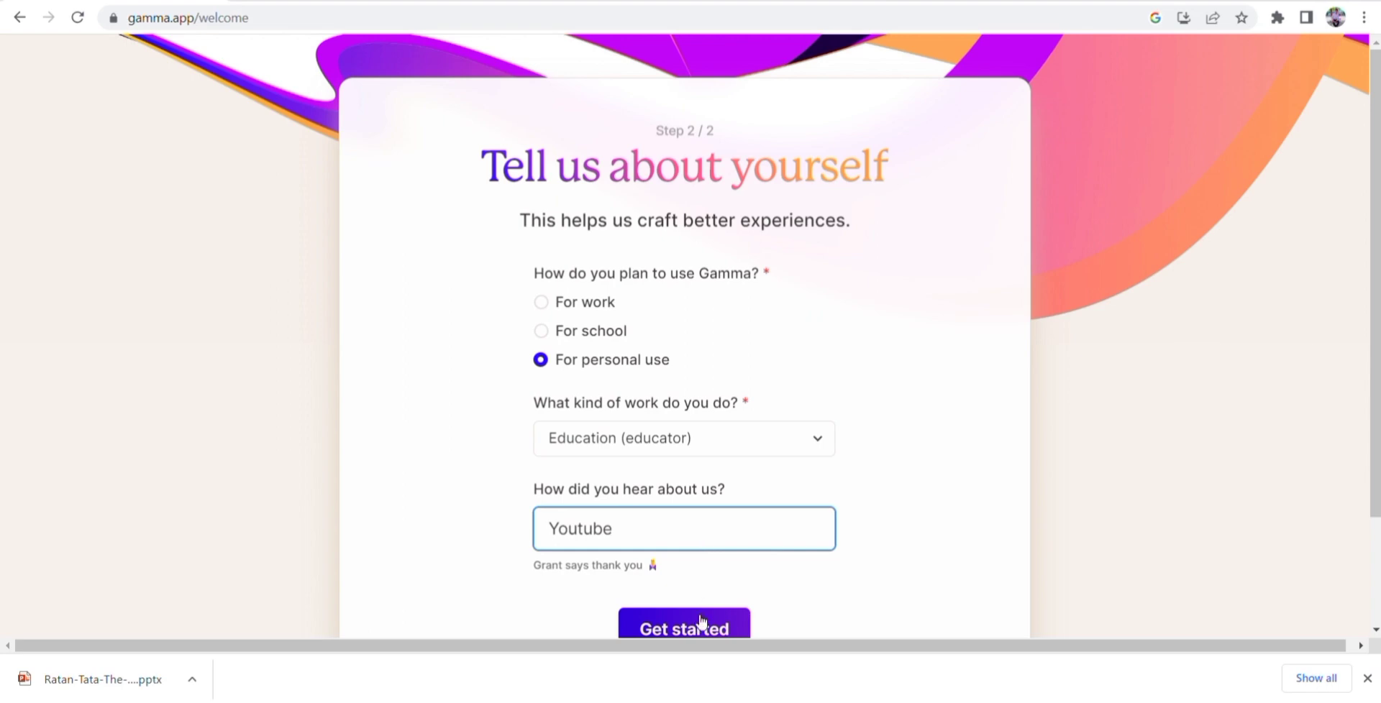
pyautogui.click(702, 620)
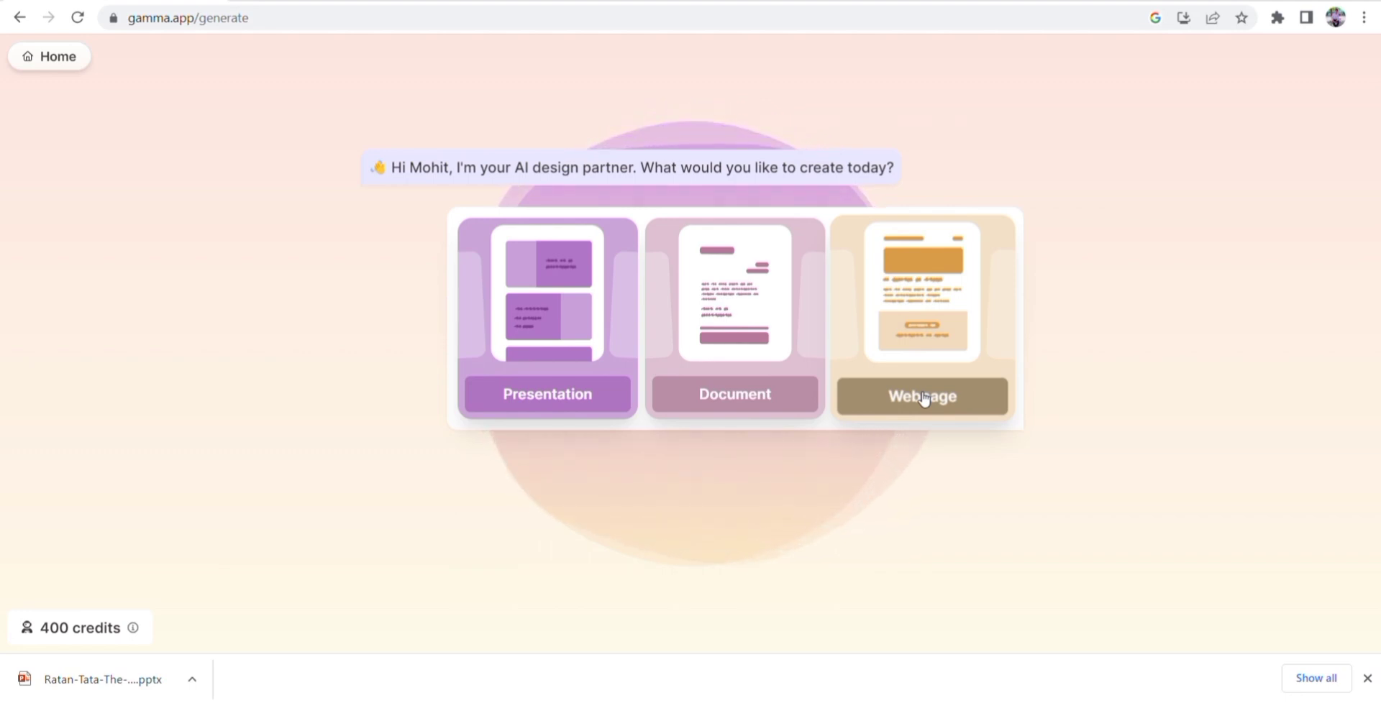
# Choose Presentation as the output type and place the cursor in the topic box
pyautogui.click(546, 393)
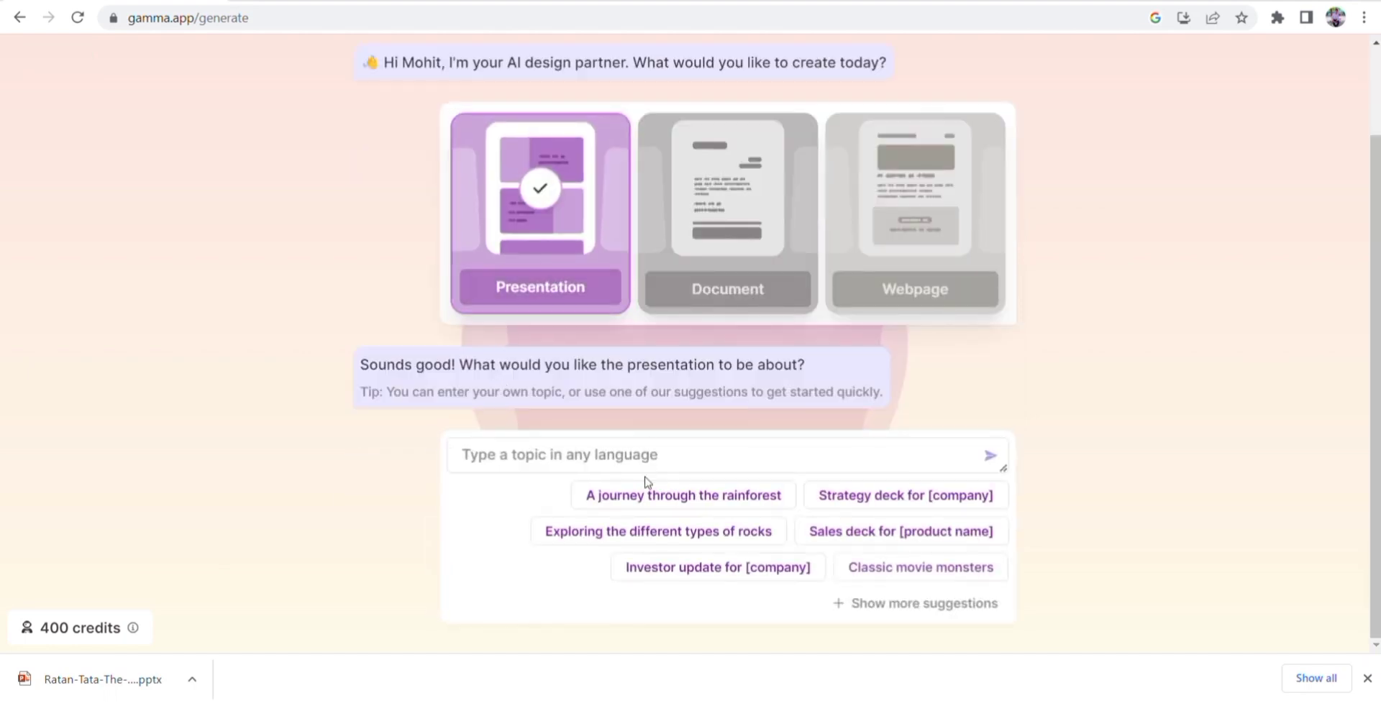
pyautogui.click(577, 470)
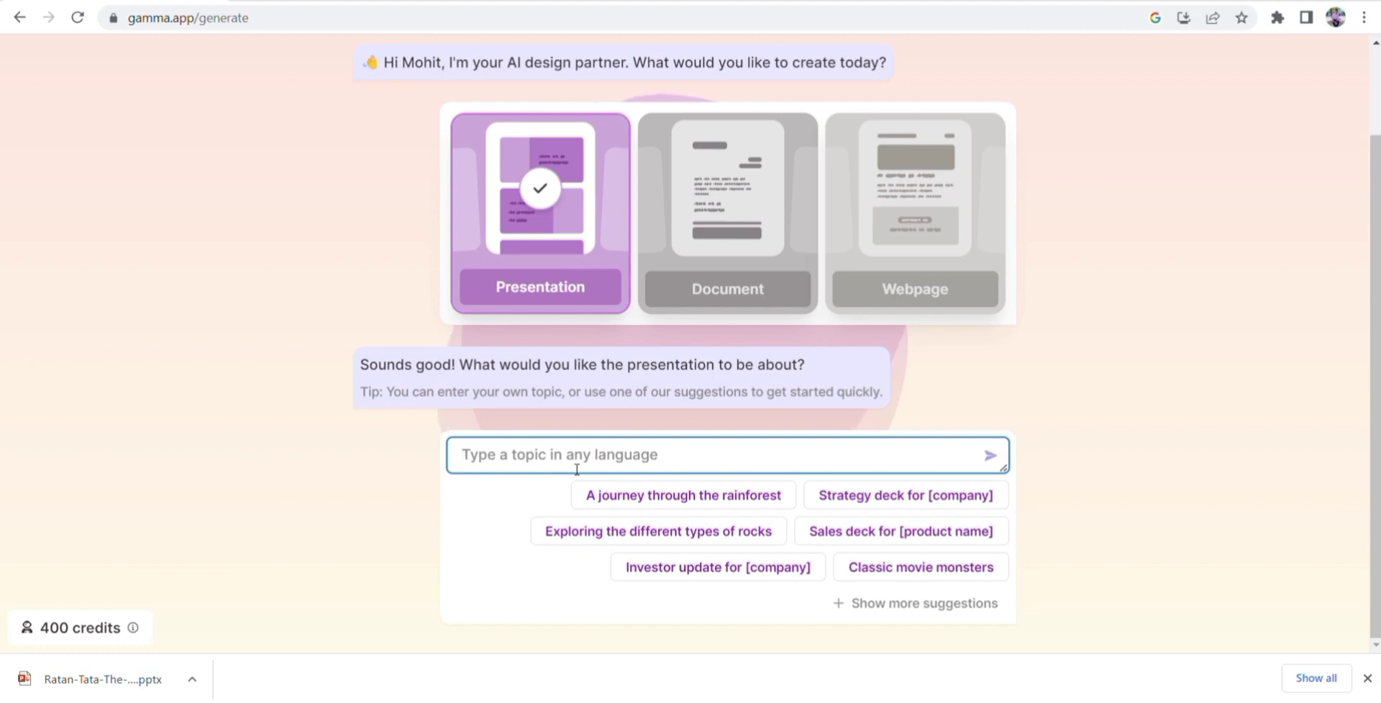
# Generate an outline for the topic 'Mukesh ambani', select its first three points, and accept it
pyautogui.write('Mu')
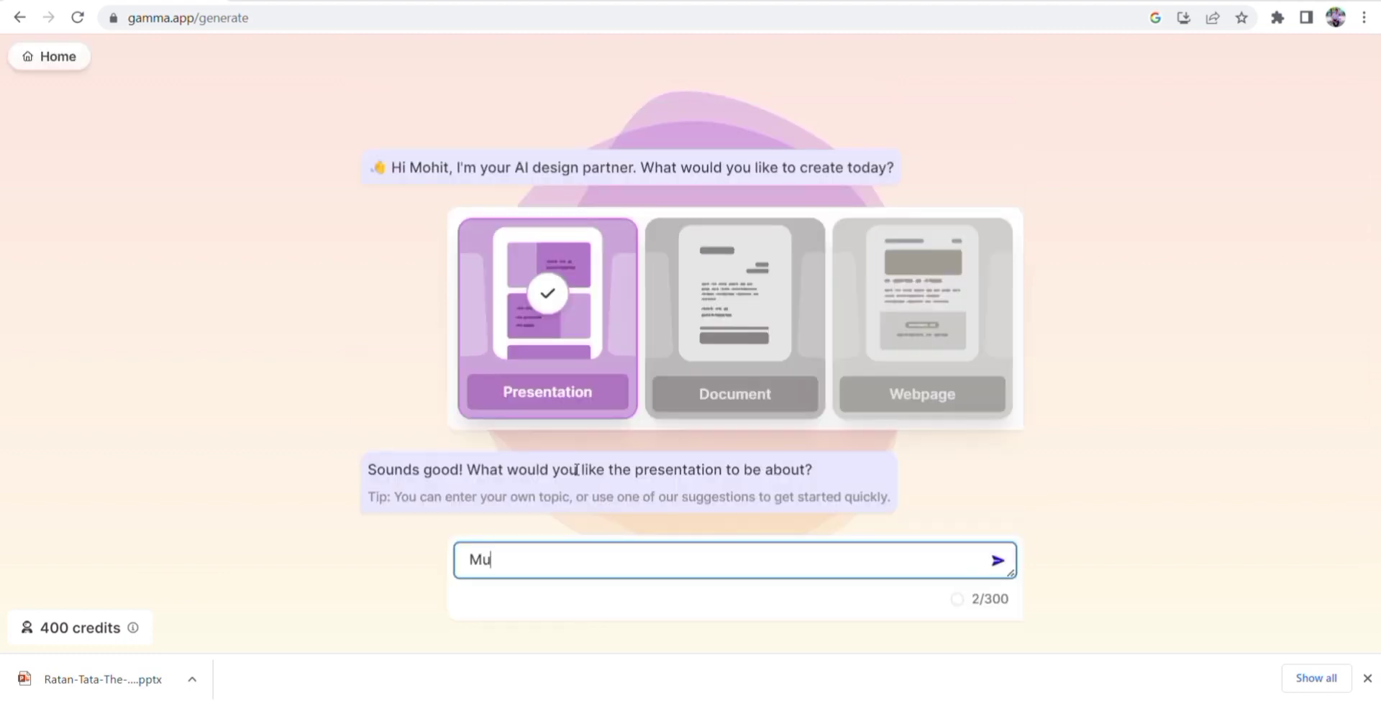
pyautogui.write('kesh am')
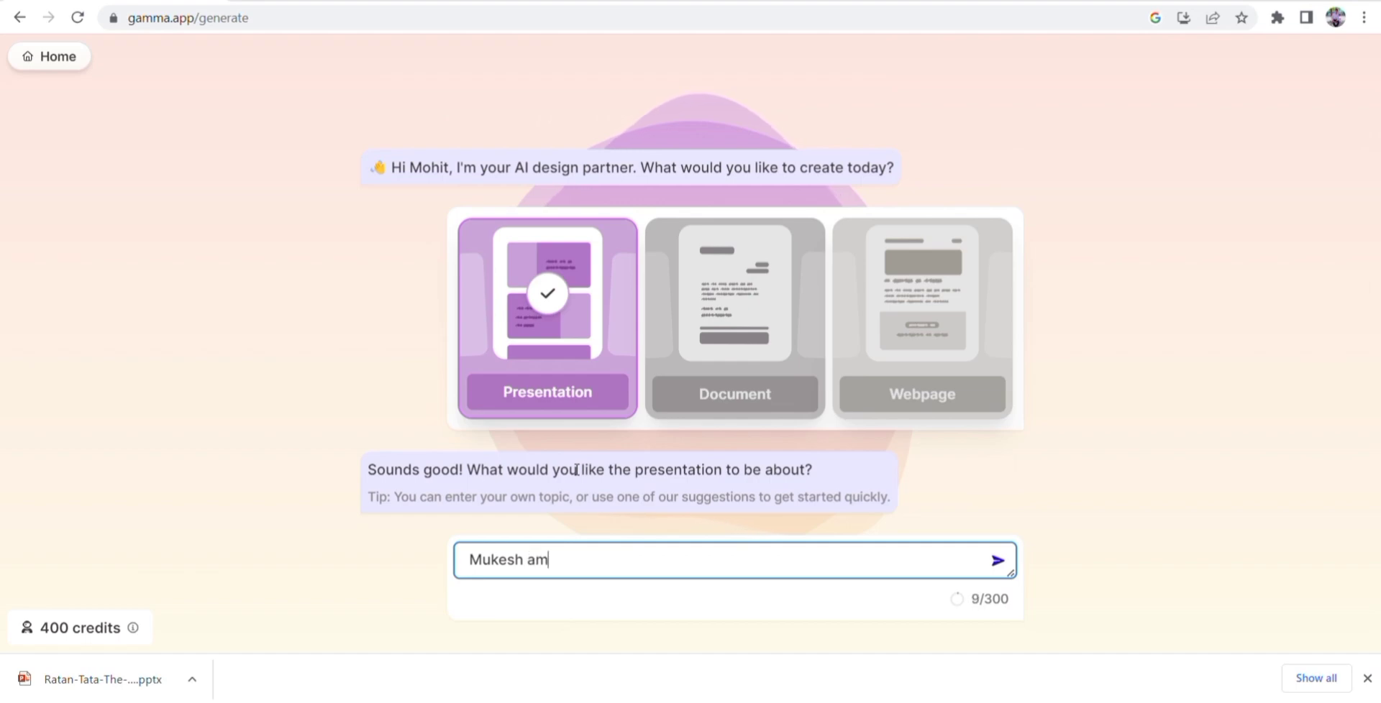
pyautogui.write('bani')
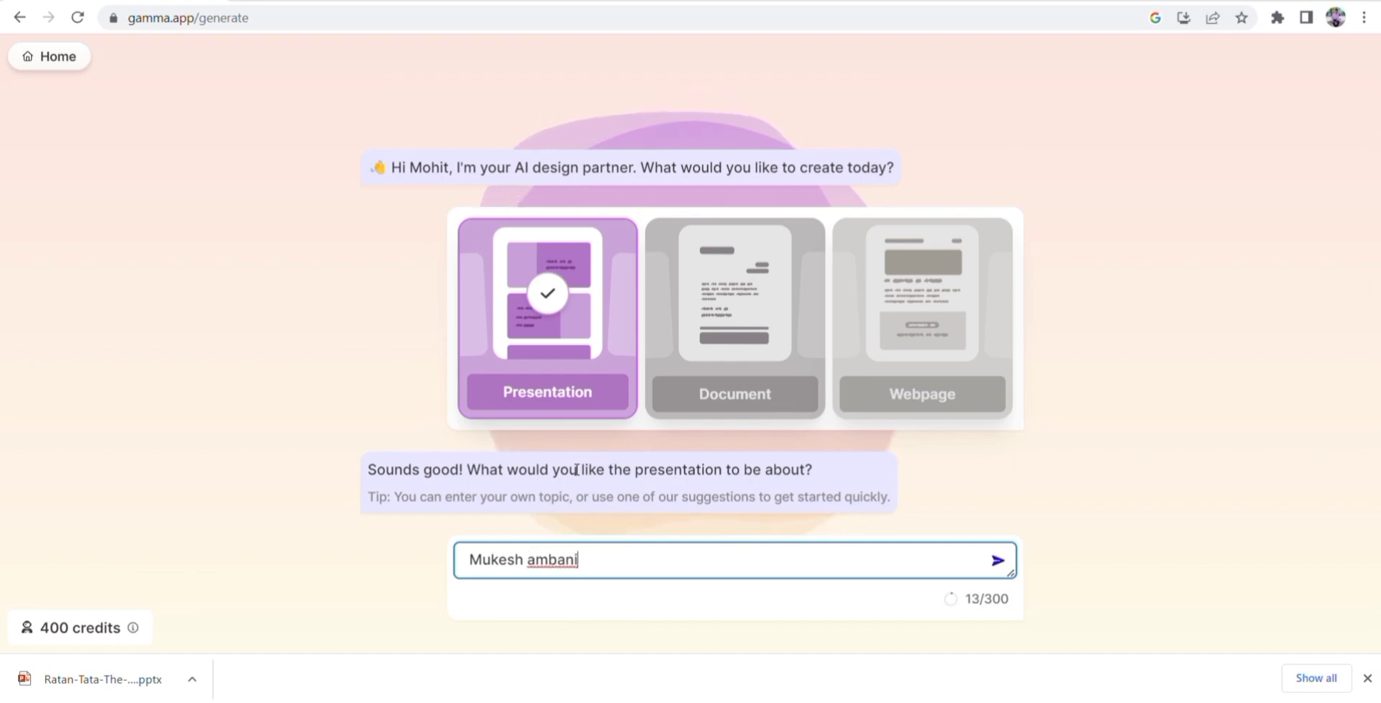
pyautogui.press('Return')
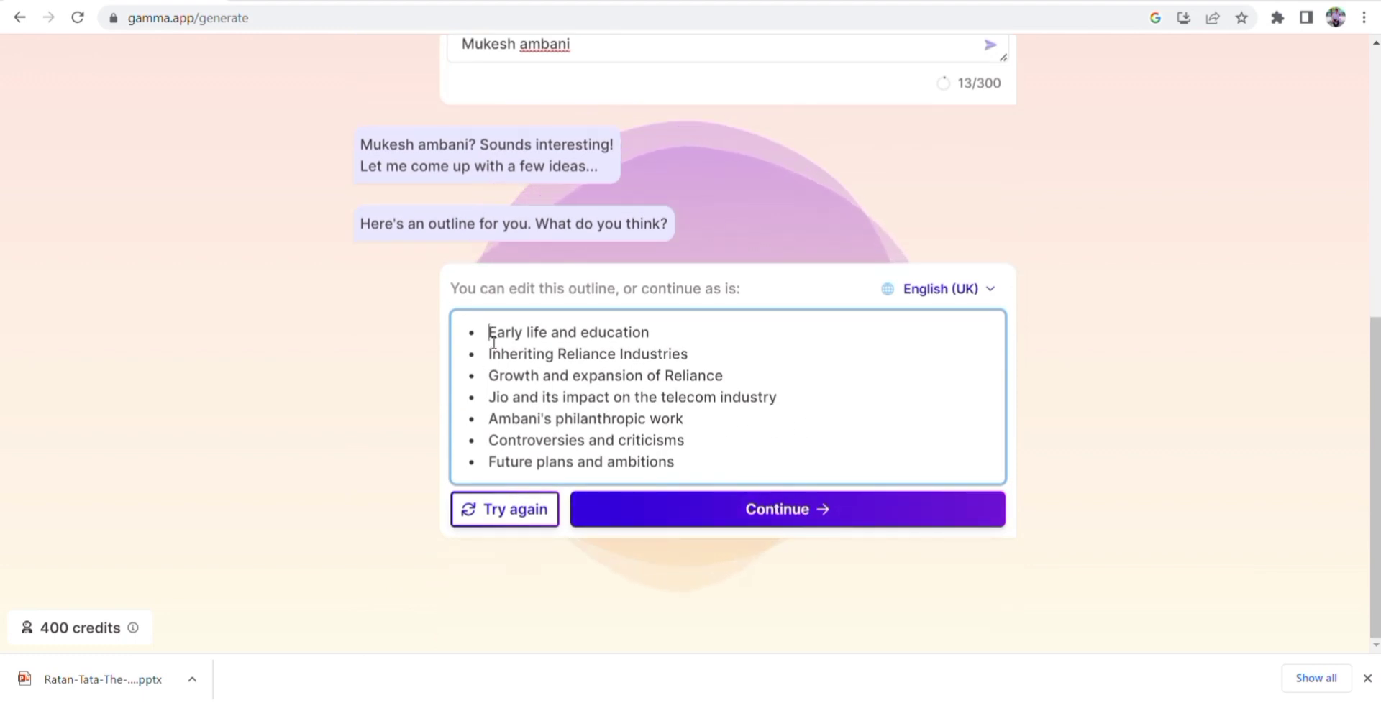
pyautogui.moveTo(496, 343); pyautogui.dragTo(730, 373)
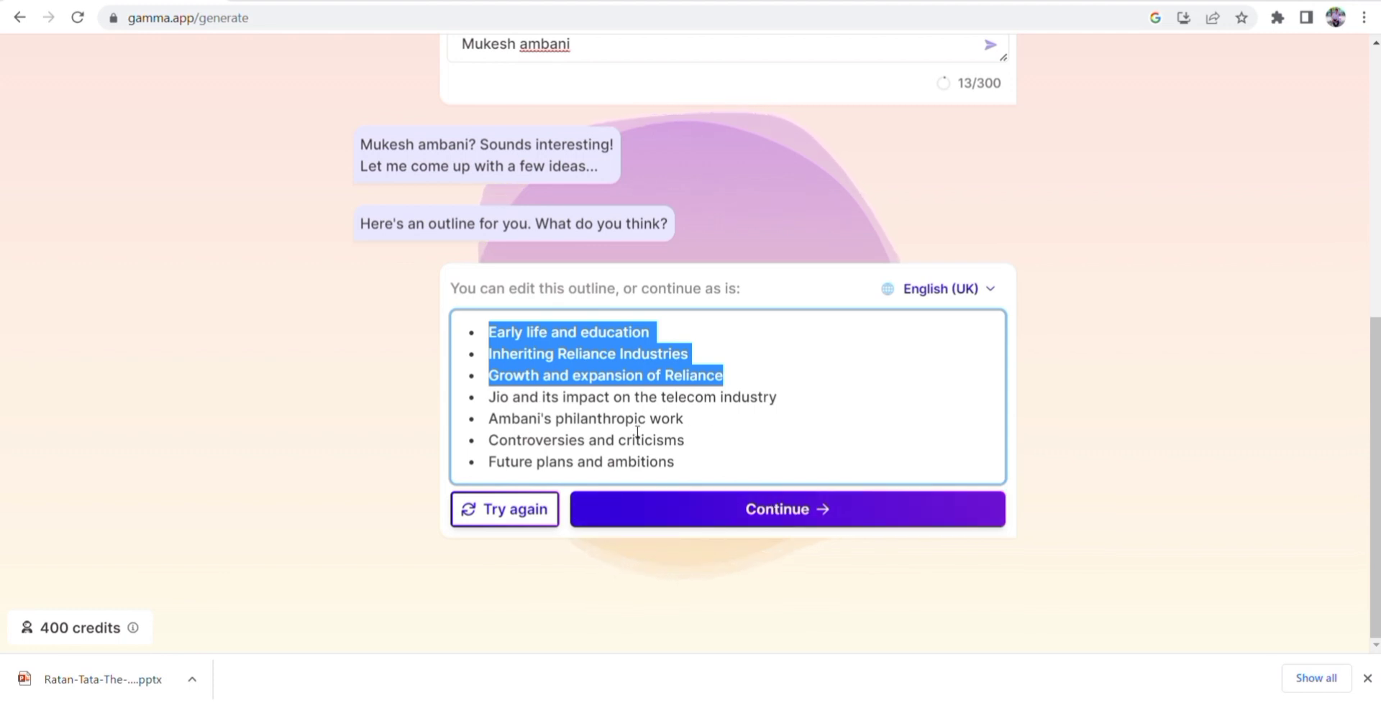
pyautogui.click(694, 441)
# Pick the Default (light) theme and start generating the Mukesh Ambani deck
pyautogui.click(781, 525)
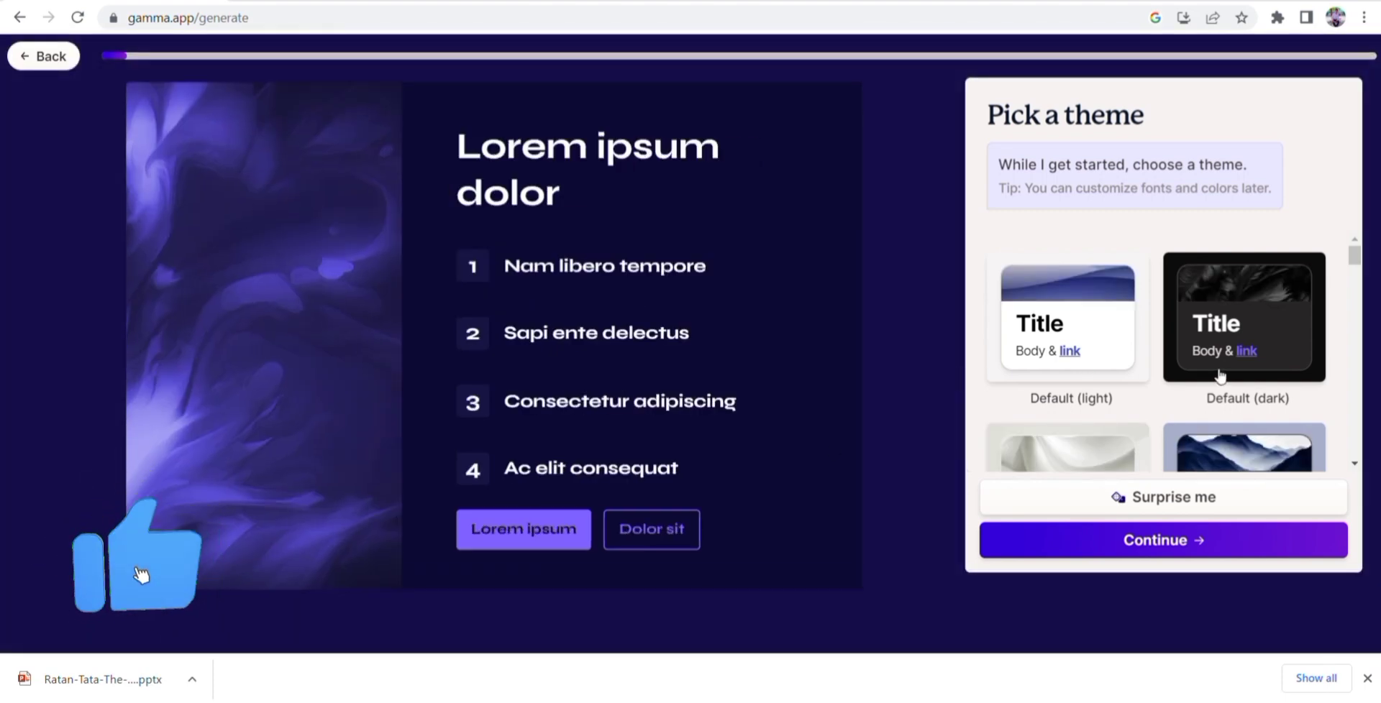
pyautogui.scroll(-4, 1107, 345)
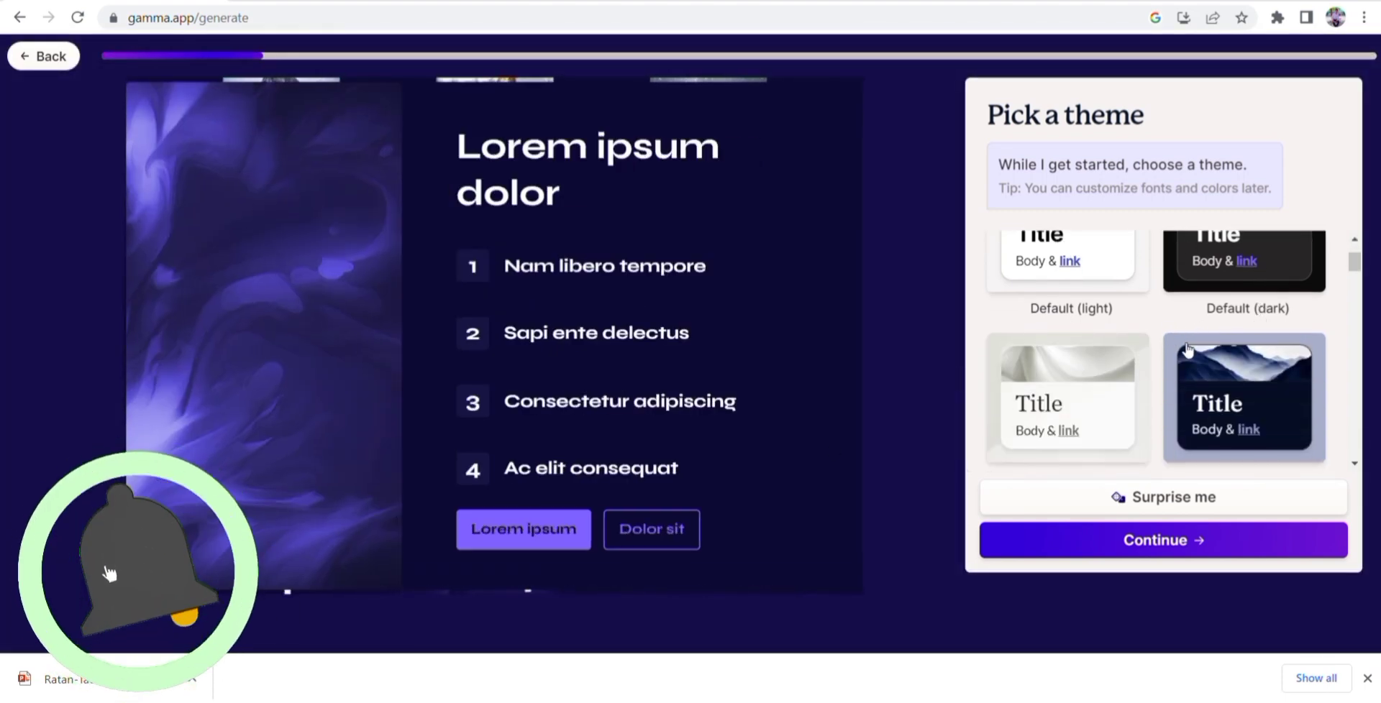
pyautogui.scroll(4, 1094, 365)
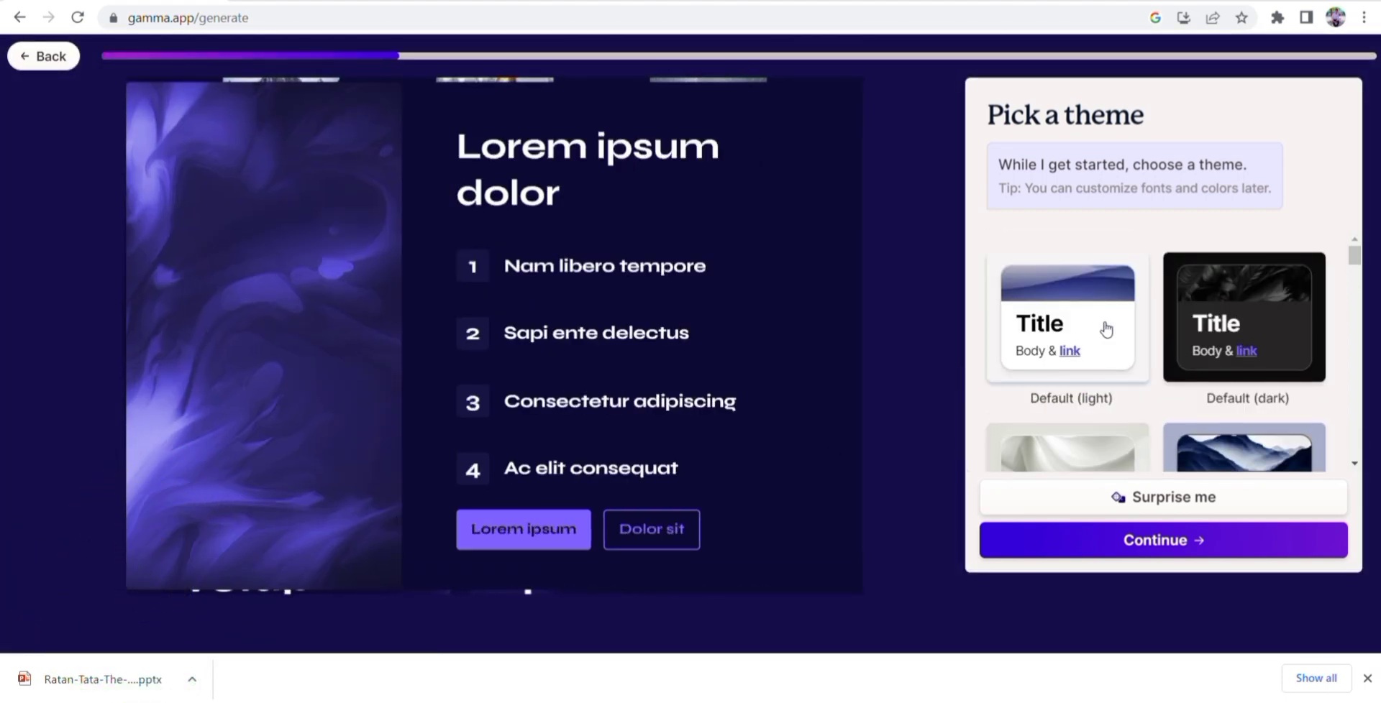
pyautogui.click(1106, 329)
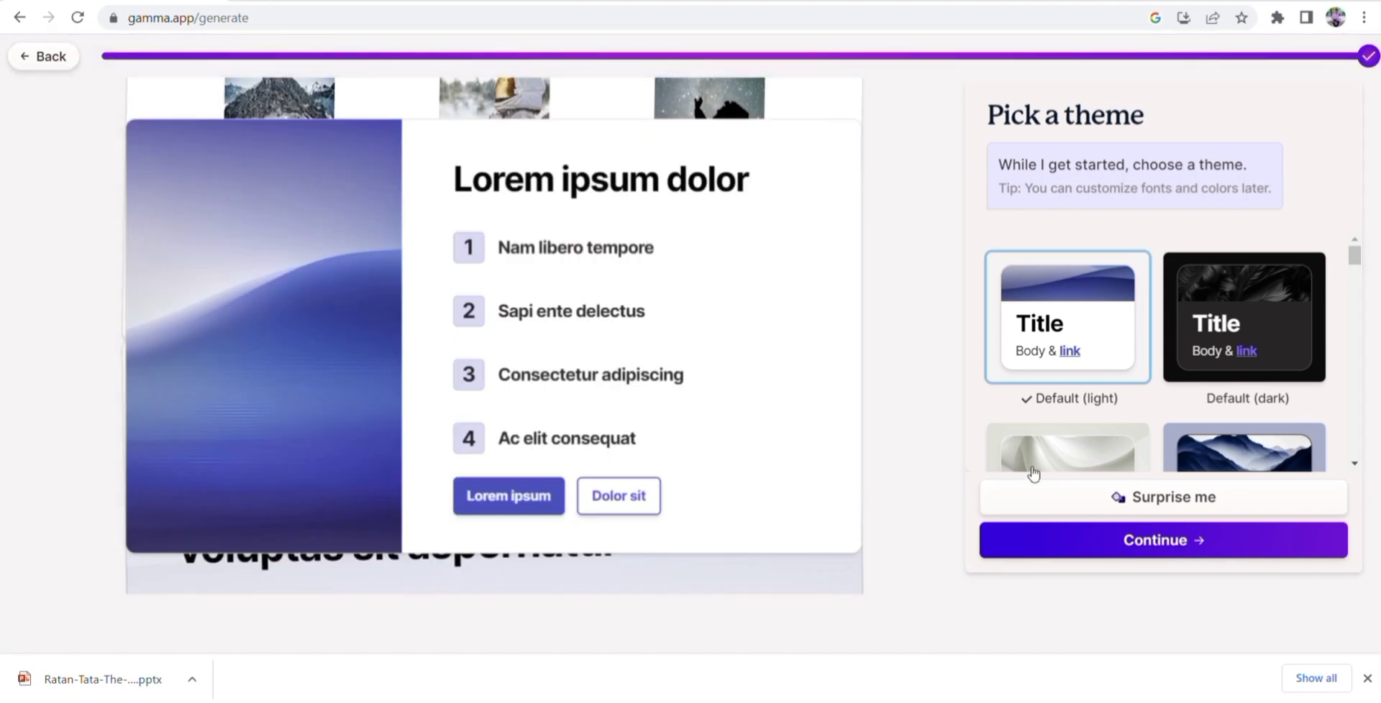
pyautogui.click(1171, 547)
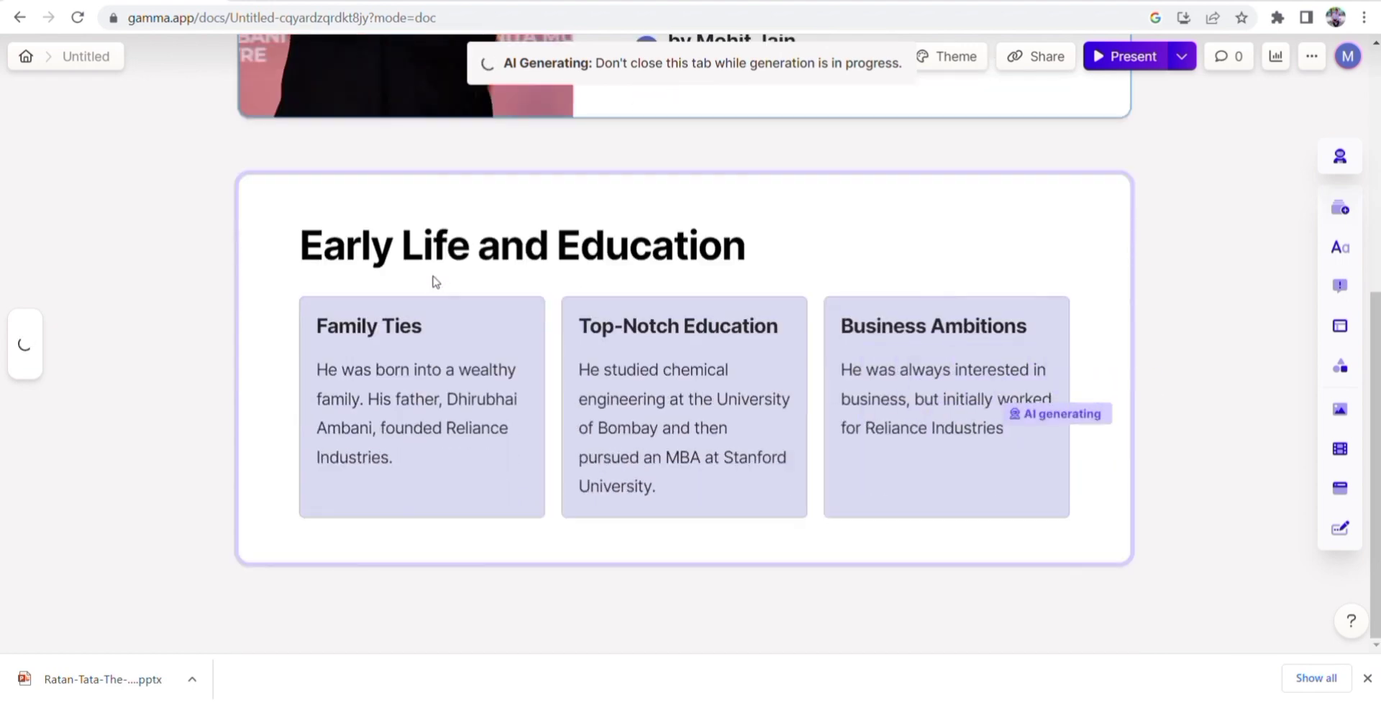
# Scroll through the generated cards to 'Future Plans and Ambitions' and back to the title card
pyautogui.scroll(10, 629, 325)
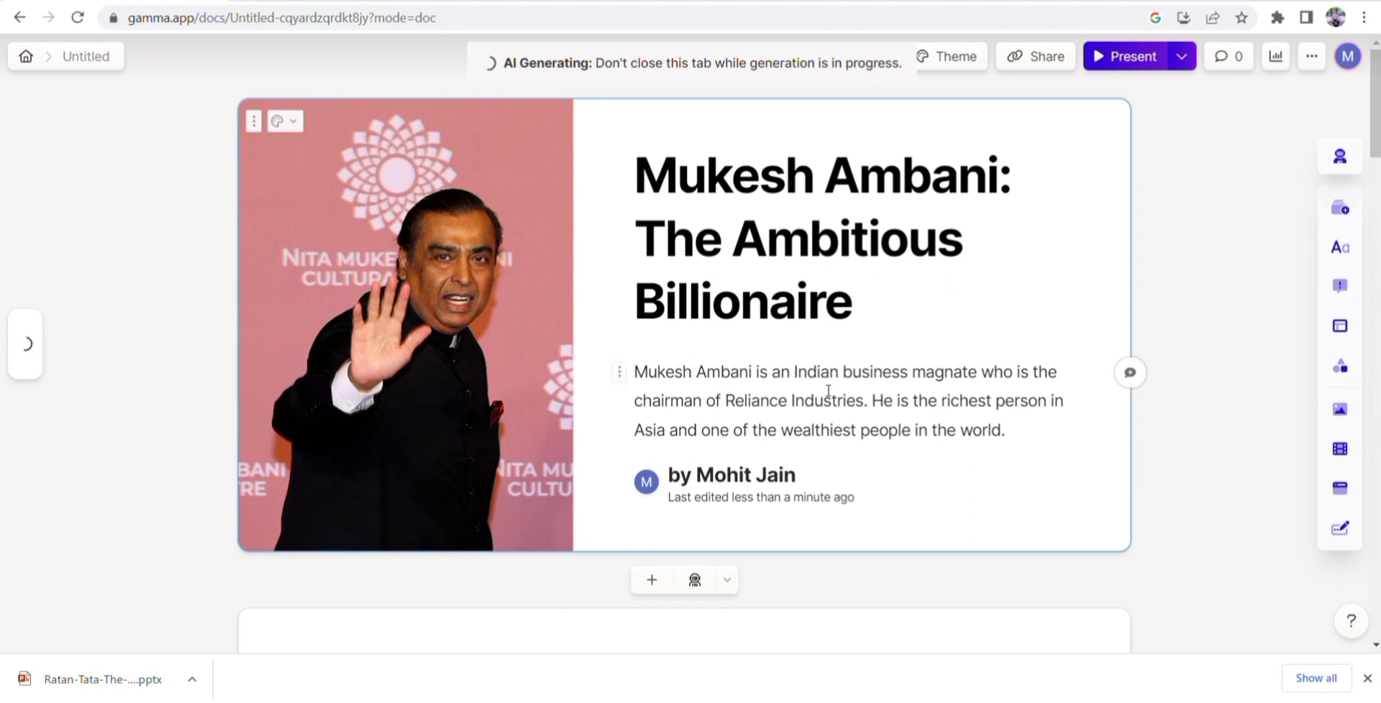
pyautogui.scroll(-6, 828, 390)
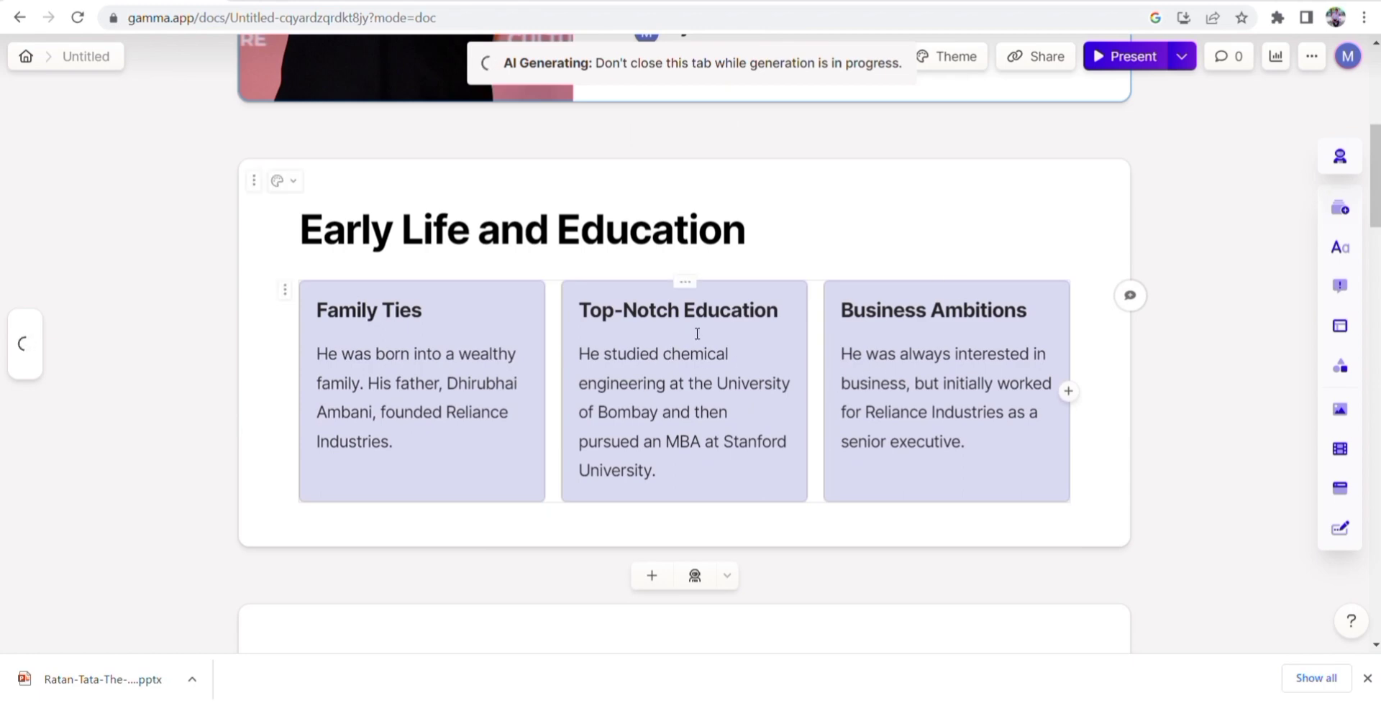
pyautogui.scroll(-2, 647, 318)
pyautogui.scroll(-4, 744, 366)
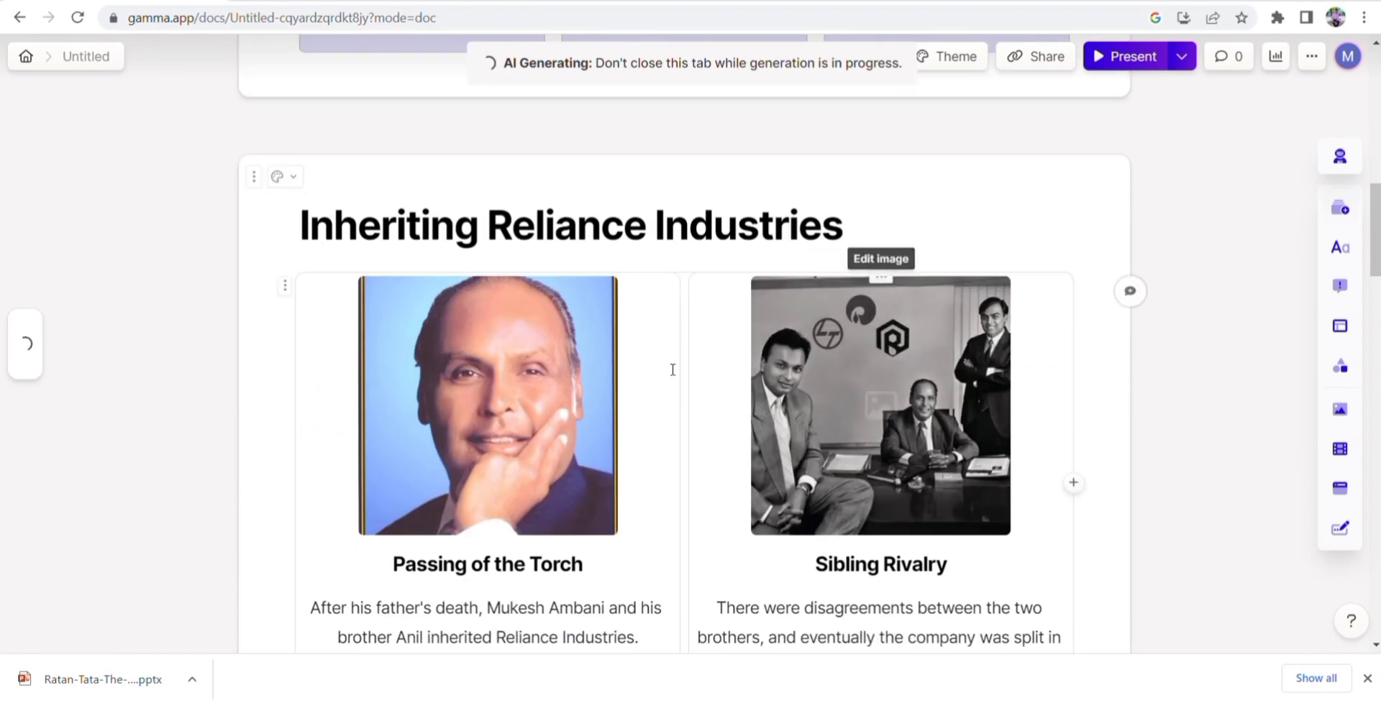
pyautogui.scroll(-5, 744, 365)
pyautogui.scroll(-3, 916, 395)
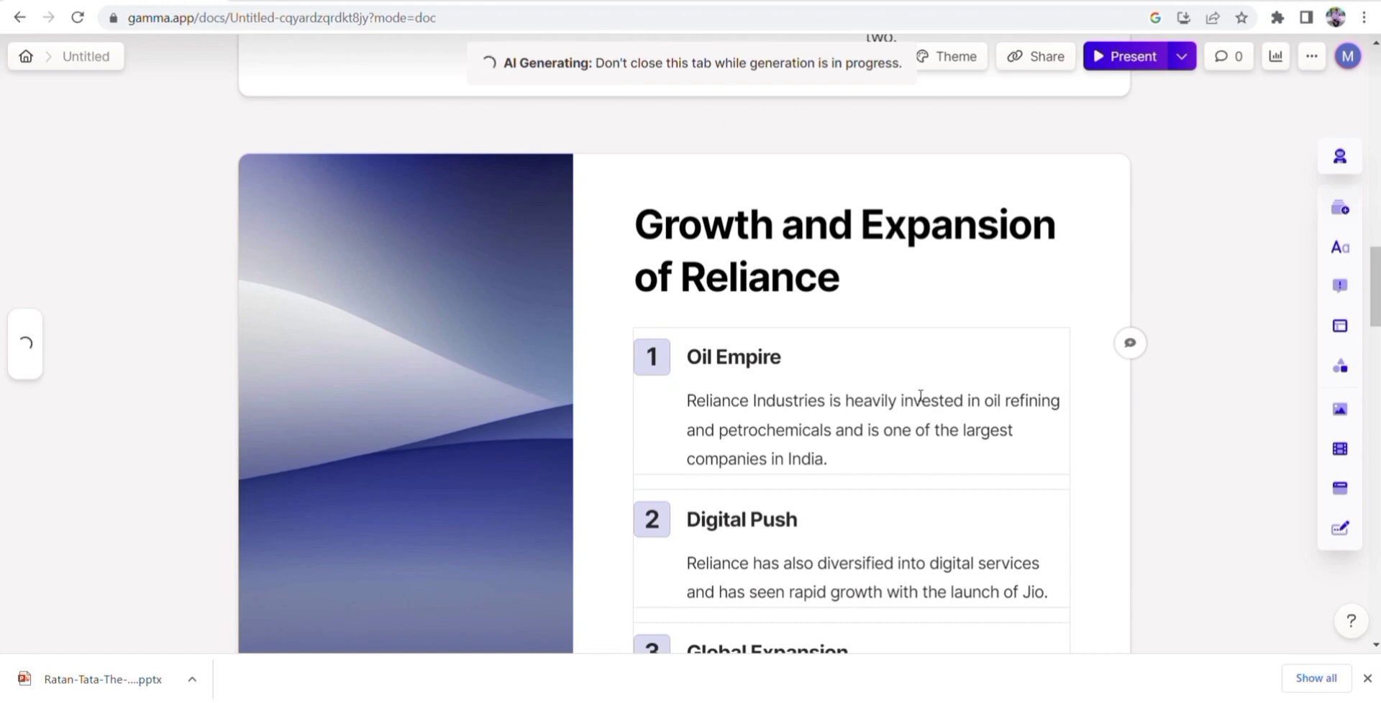
pyautogui.scroll(-6, 918, 393)
pyautogui.scroll(-6, 916, 392)
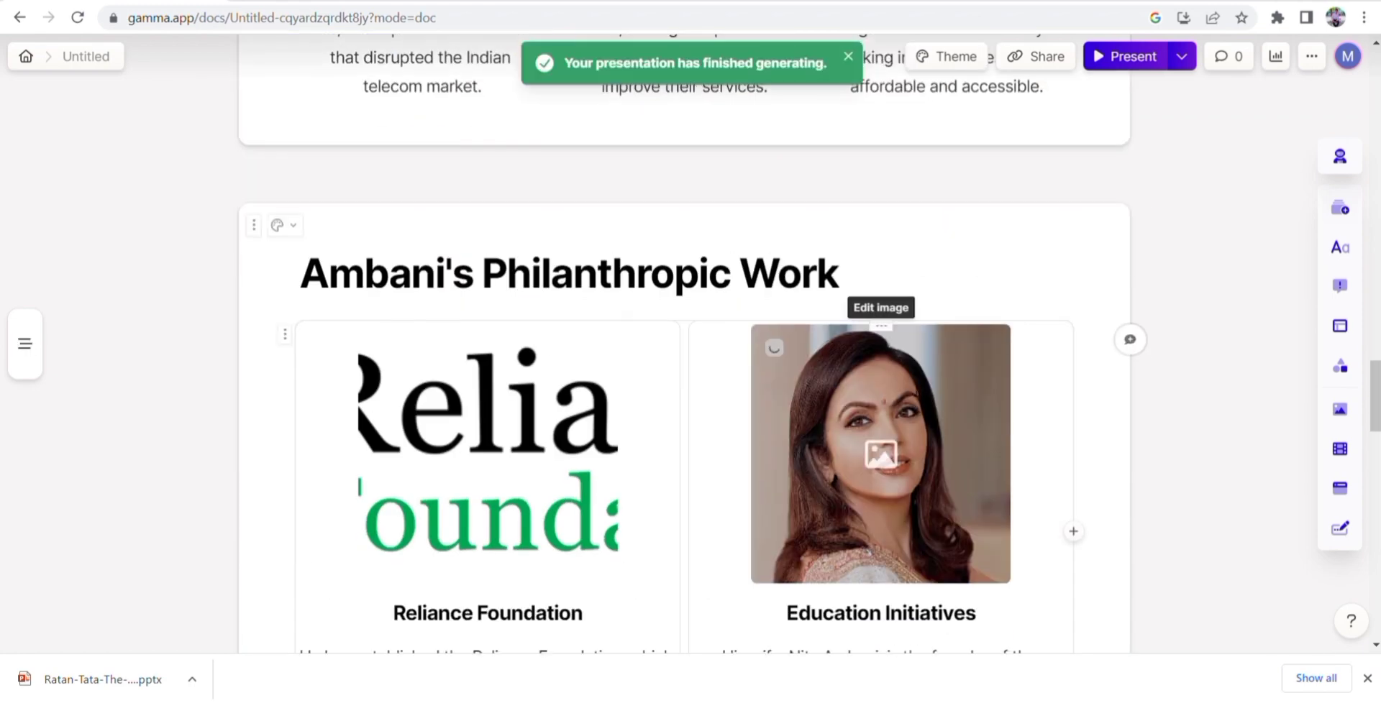
pyautogui.scroll(-6, 916, 390)
pyautogui.scroll(3, 916, 390)
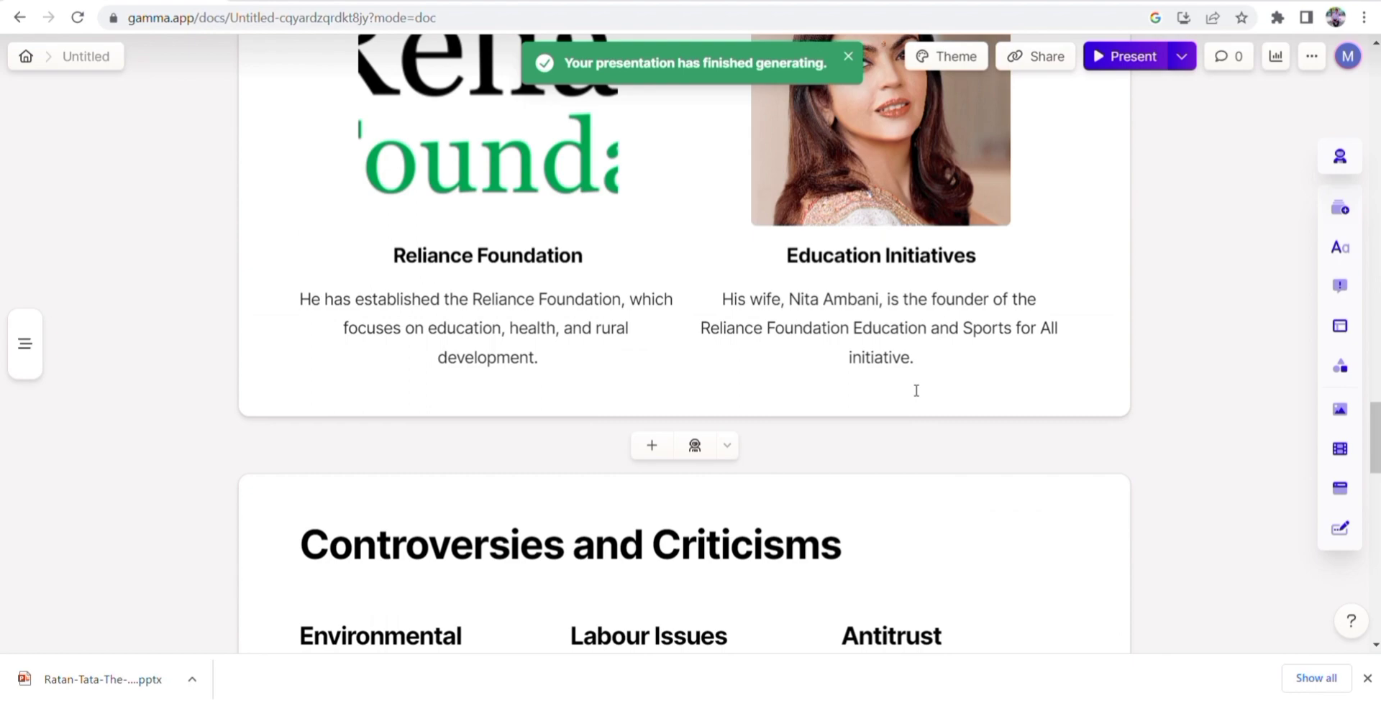
pyautogui.scroll(-2, 916, 390)
pyautogui.scroll(7, 915, 391)
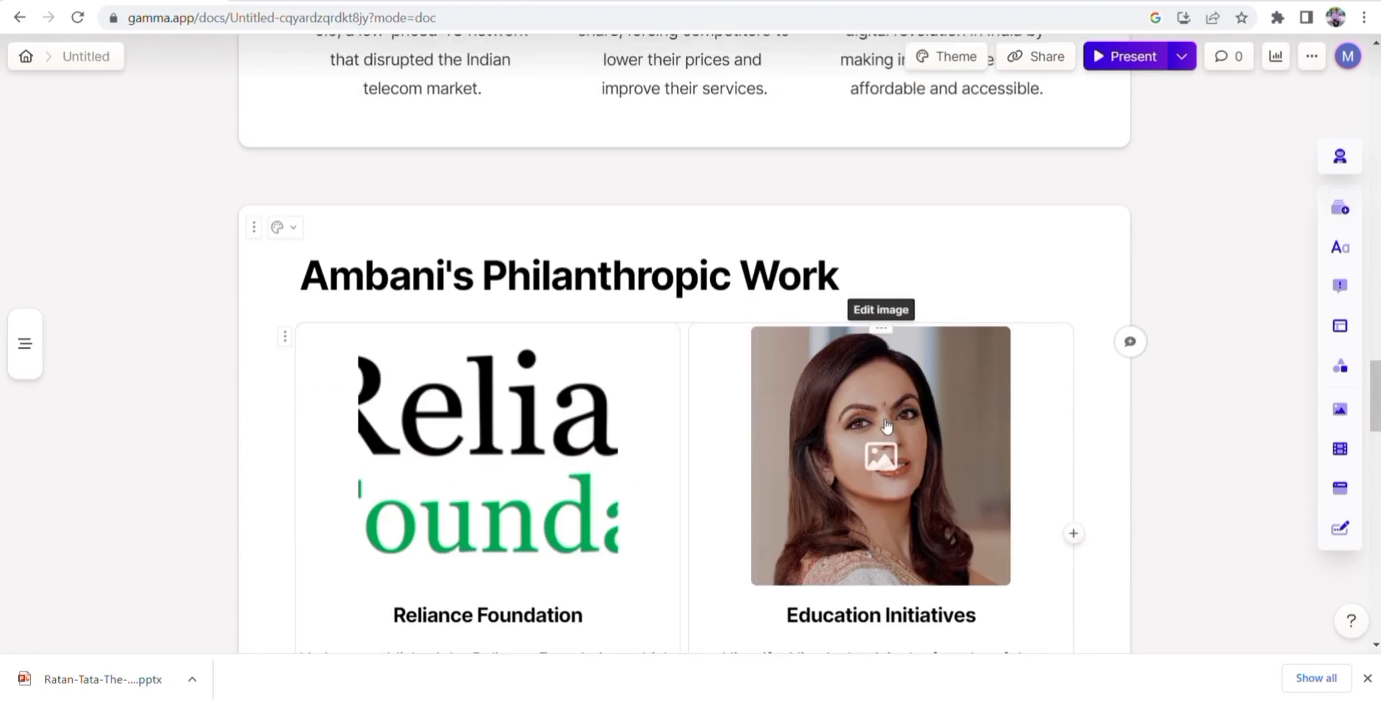
pyautogui.scroll(-8, 886, 426)
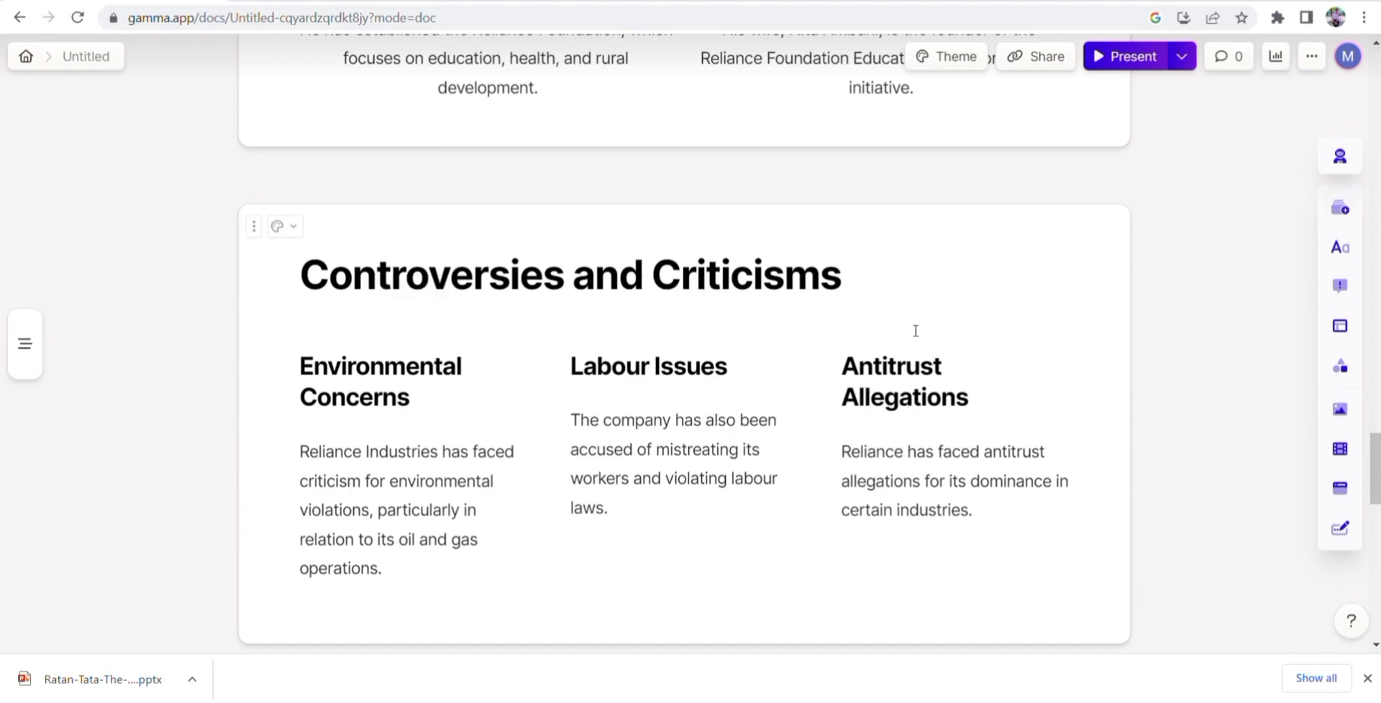
pyautogui.scroll(-5, 915, 338)
pyautogui.scroll(-6, 913, 352)
pyautogui.scroll(4, 911, 355)
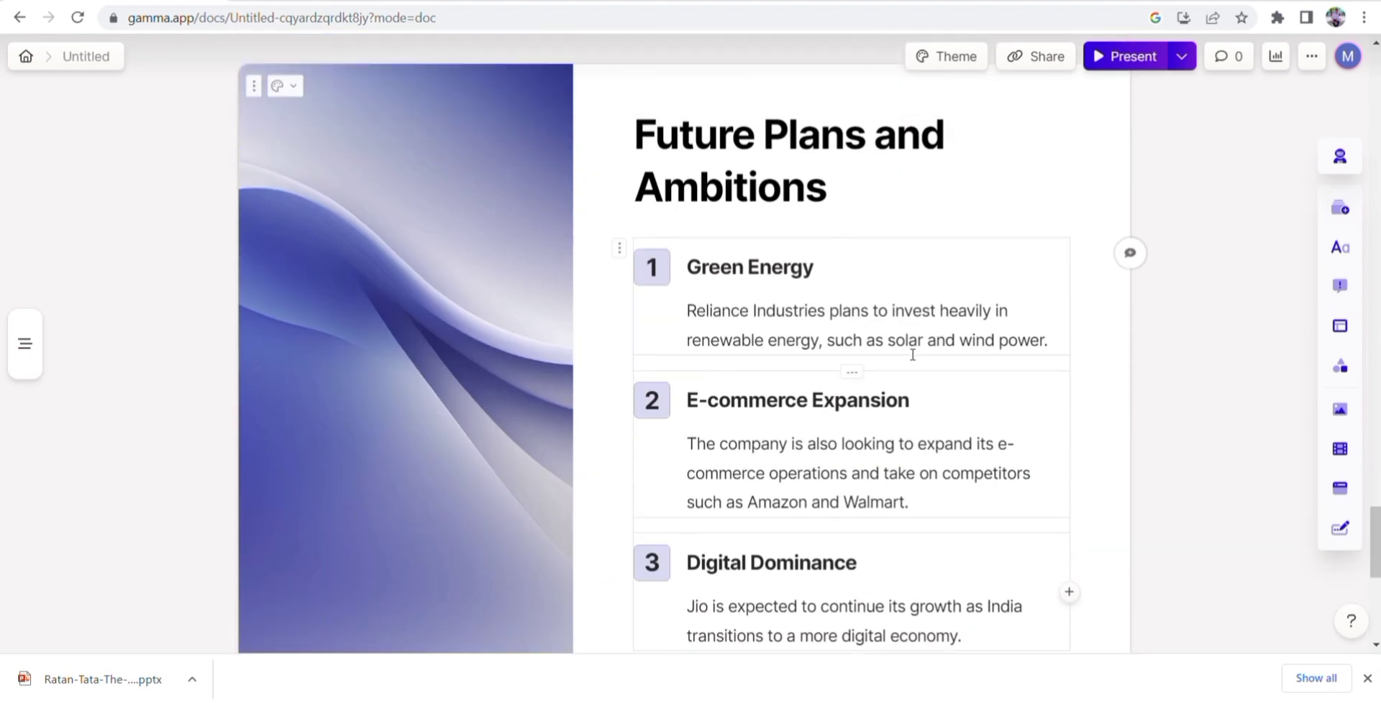
pyautogui.scroll(-6, 910, 359)
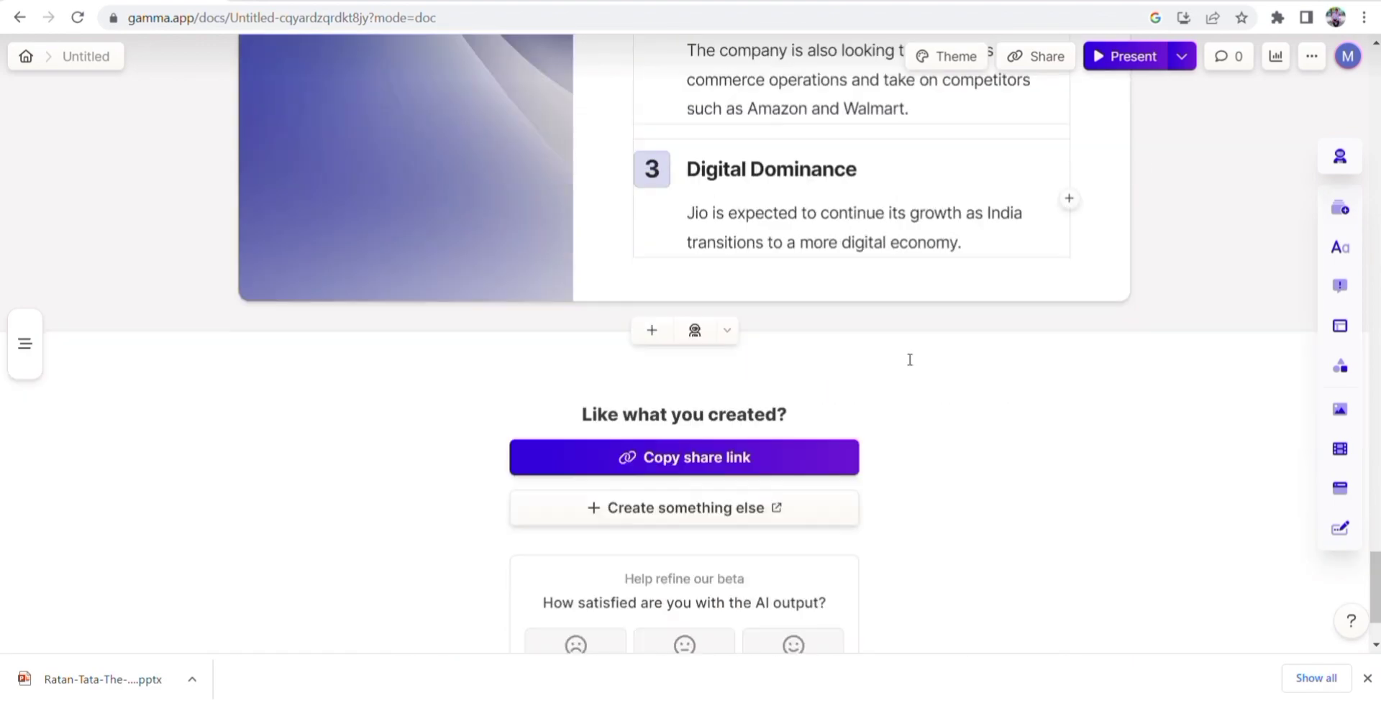
pyautogui.scroll(6, 906, 359)
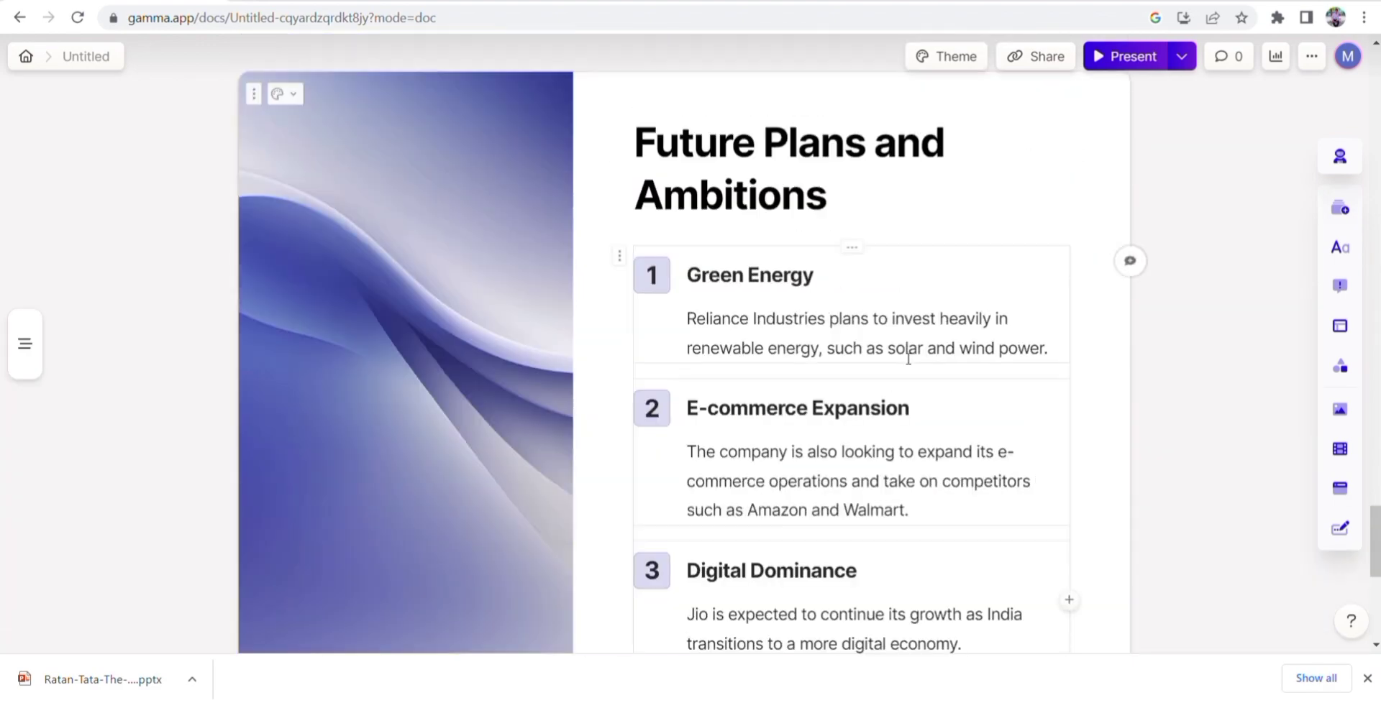
pyautogui.scroll(5, 906, 359)
pyautogui.scroll(5, 906, 359)
pyautogui.scroll(5, 907, 359)
pyautogui.scroll(5, 907, 359)
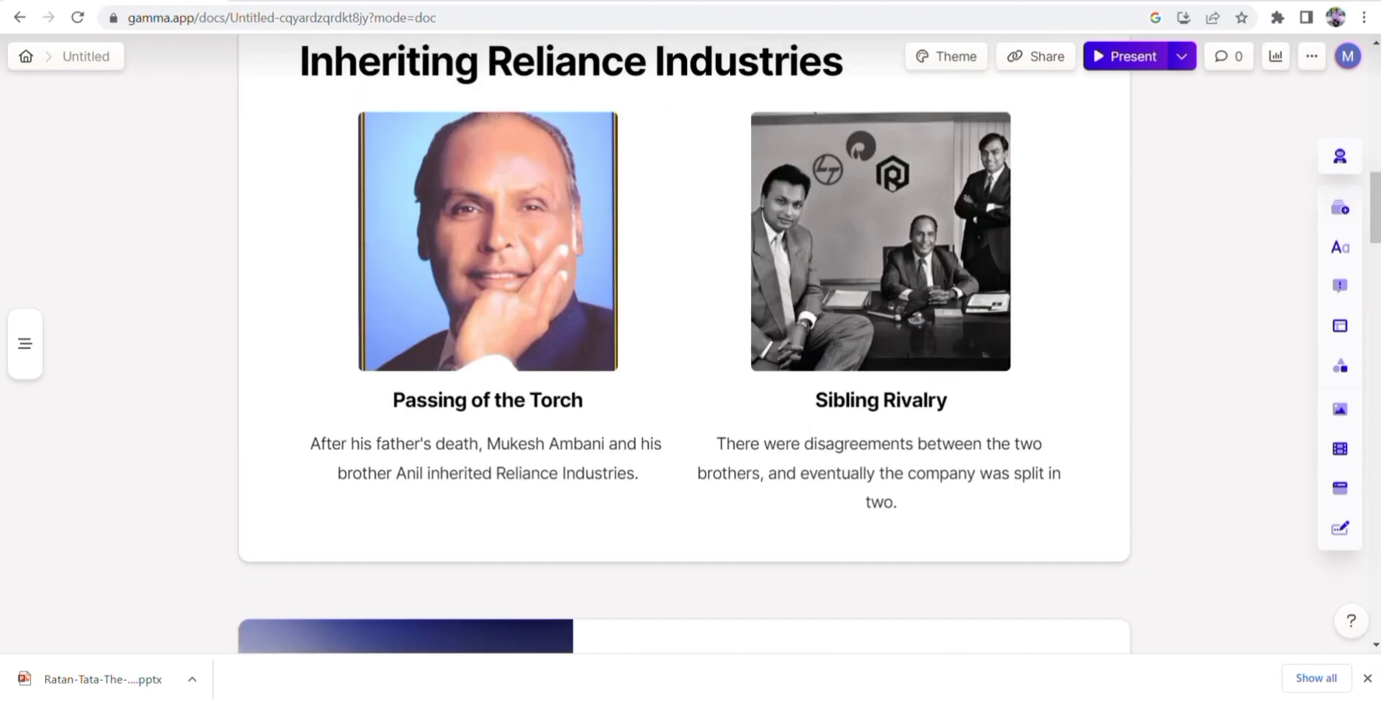
pyautogui.scroll(5, 935, 331)
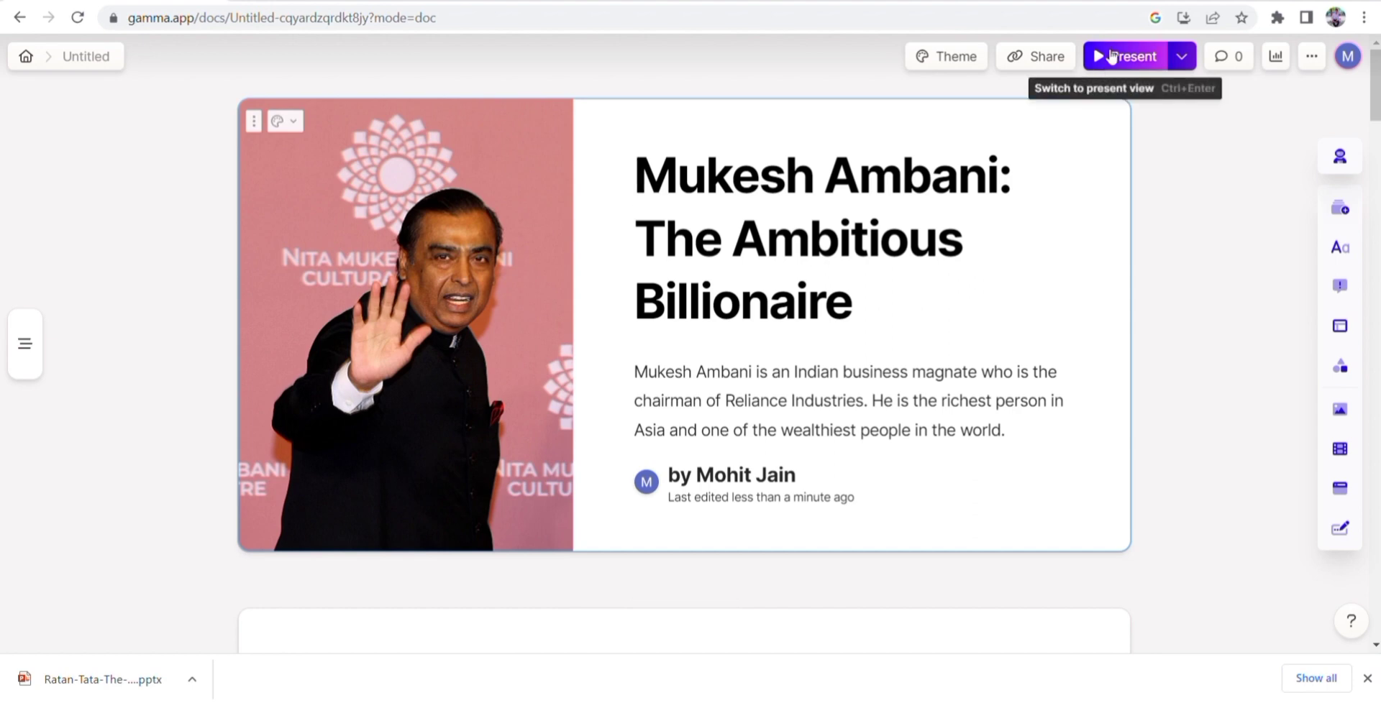
# Present the deck full-screen, then go back to the gamma.app/generate page
pyautogui.click(1112, 57)
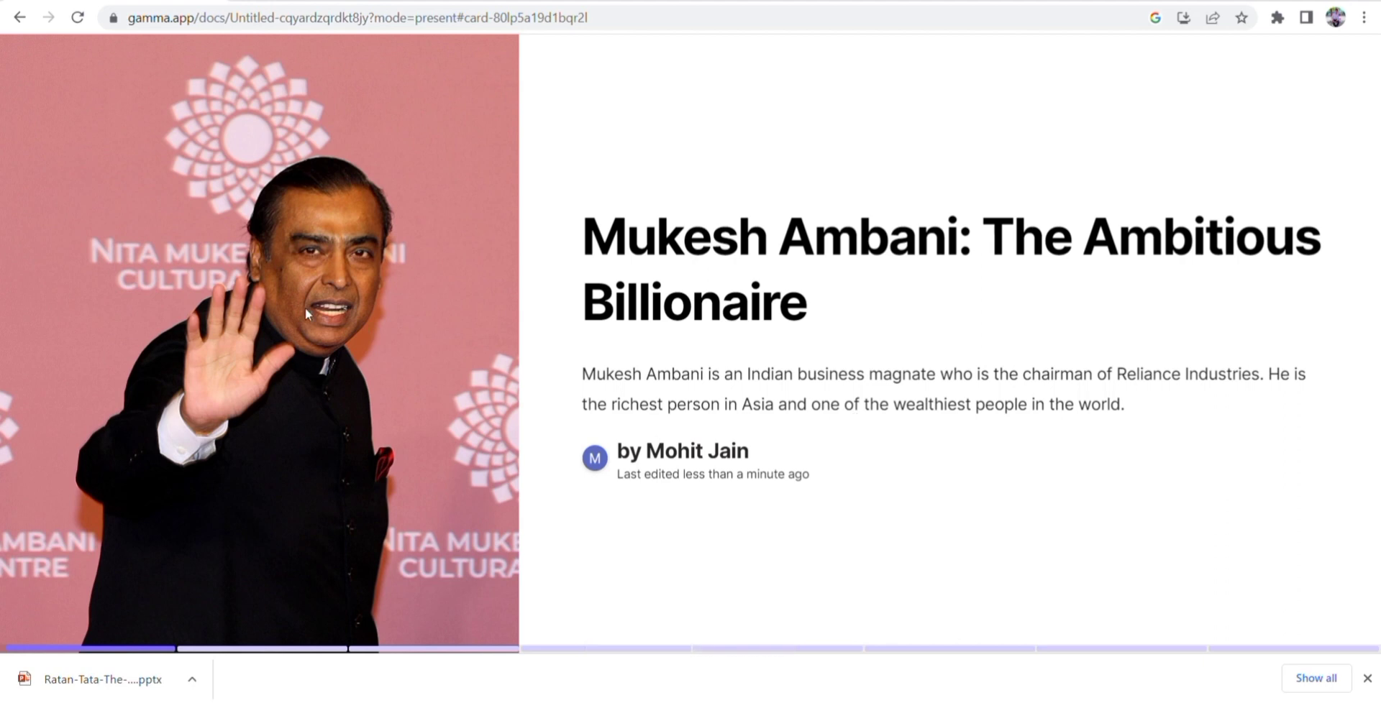
pyautogui.moveTo(120, 45)
pyautogui.click(9, 12)
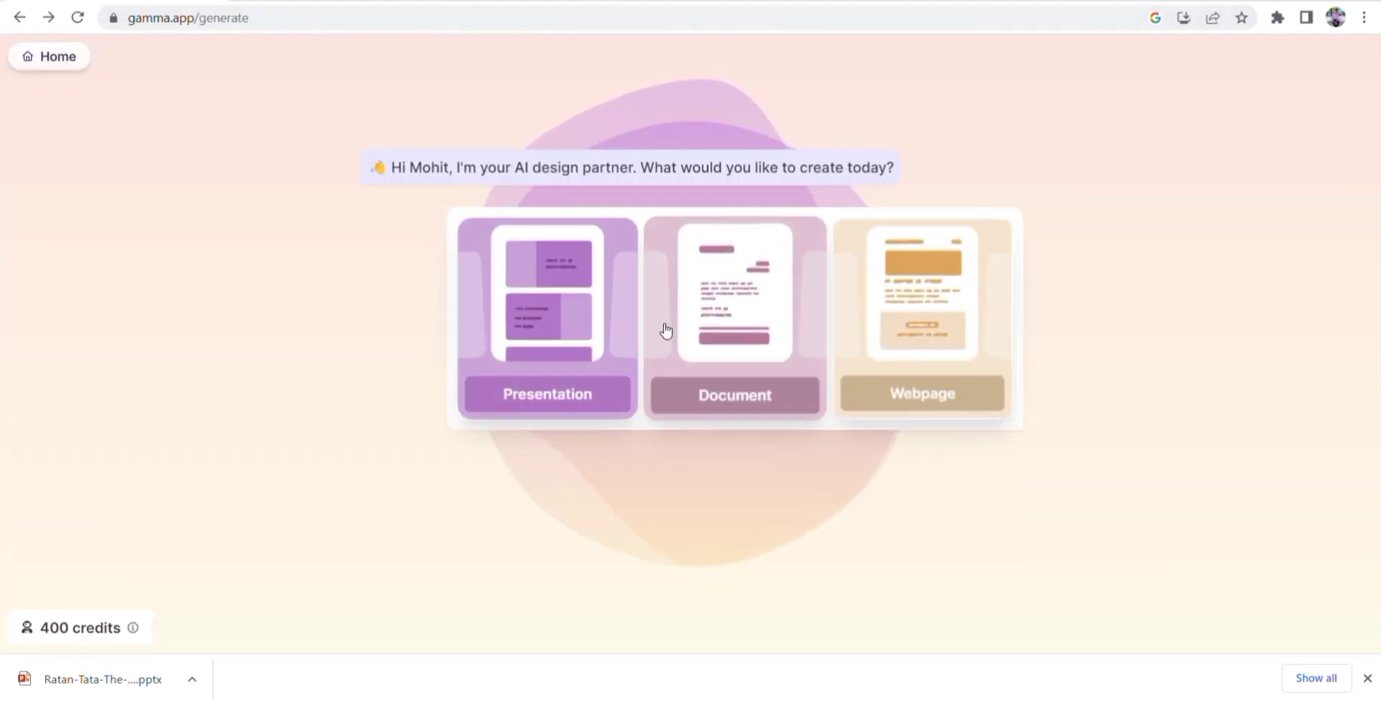
# Go to All decks and open the 'Mukesh Ambani: The Ambitious Billionaire' deck
pyautogui.click(26, 52)
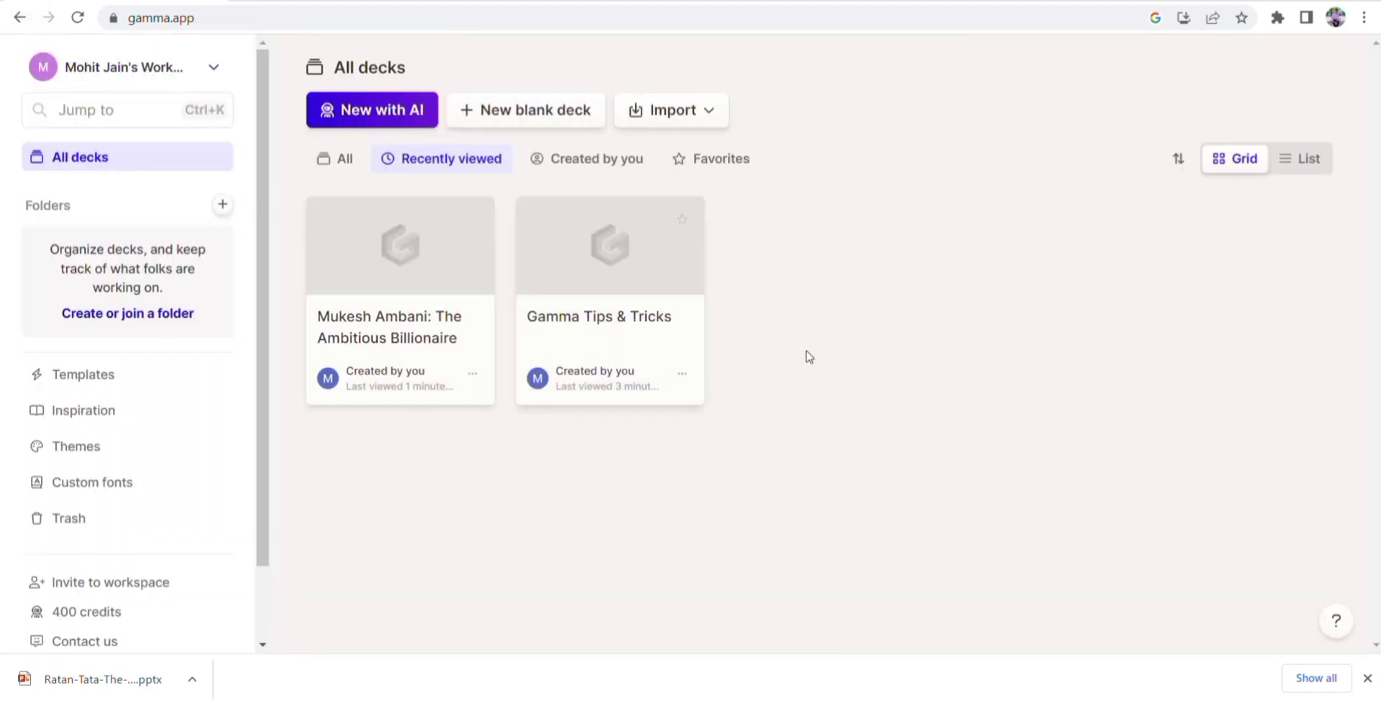
pyautogui.click(392, 302)
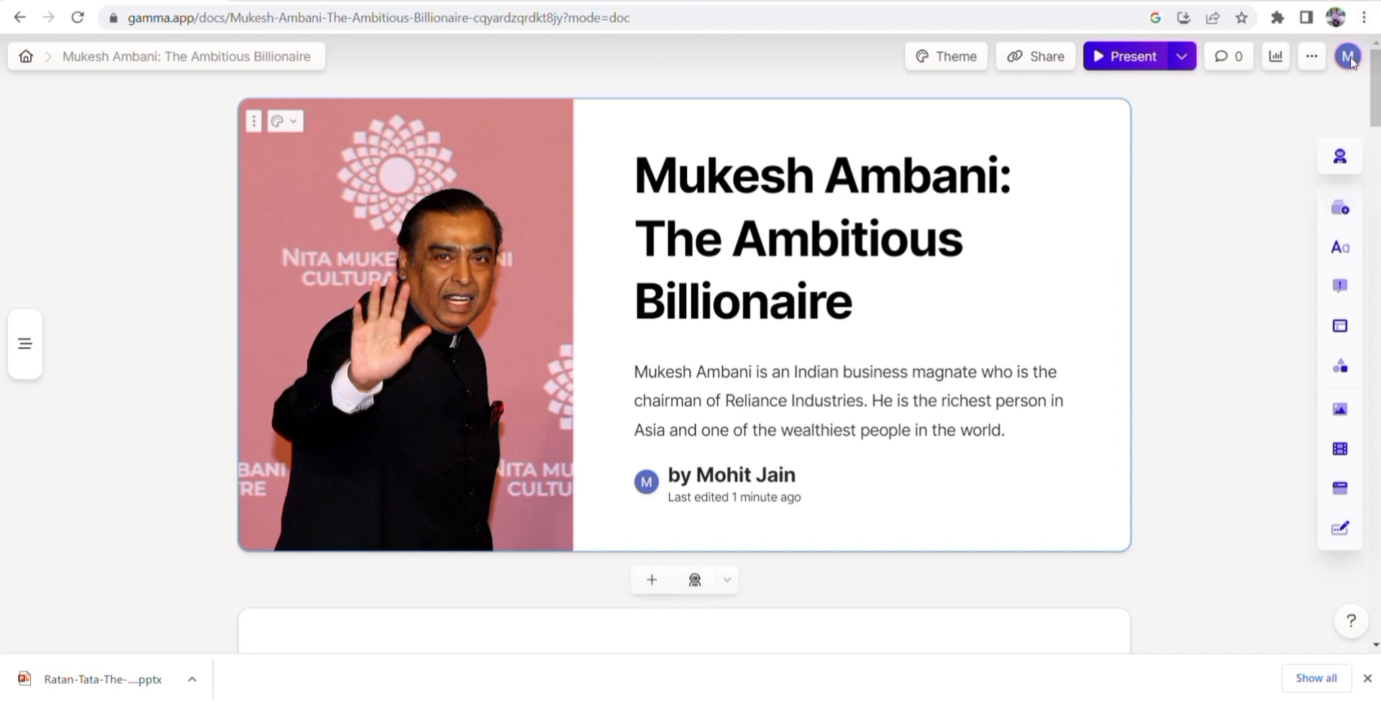
# Export the deck as a PPTX file, then return to All decks
pyautogui.click(1310, 54)
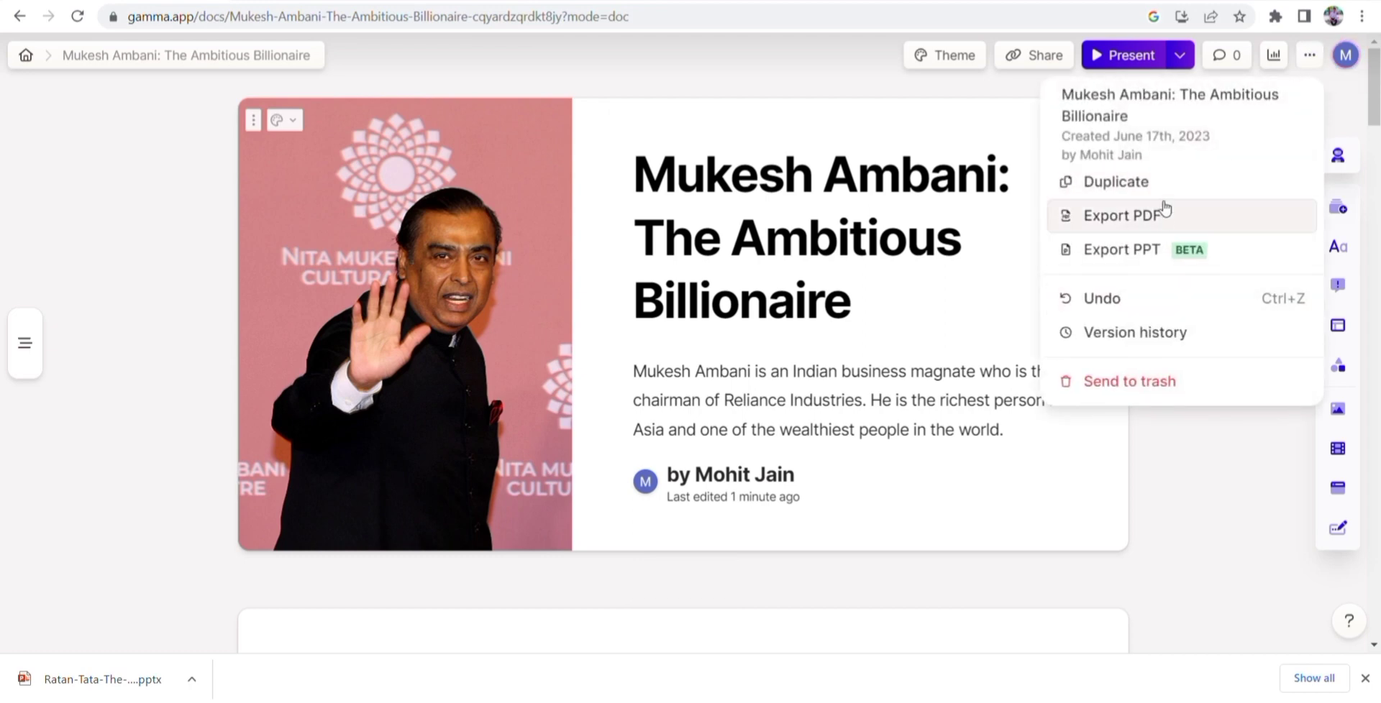
pyautogui.click(1177, 251)
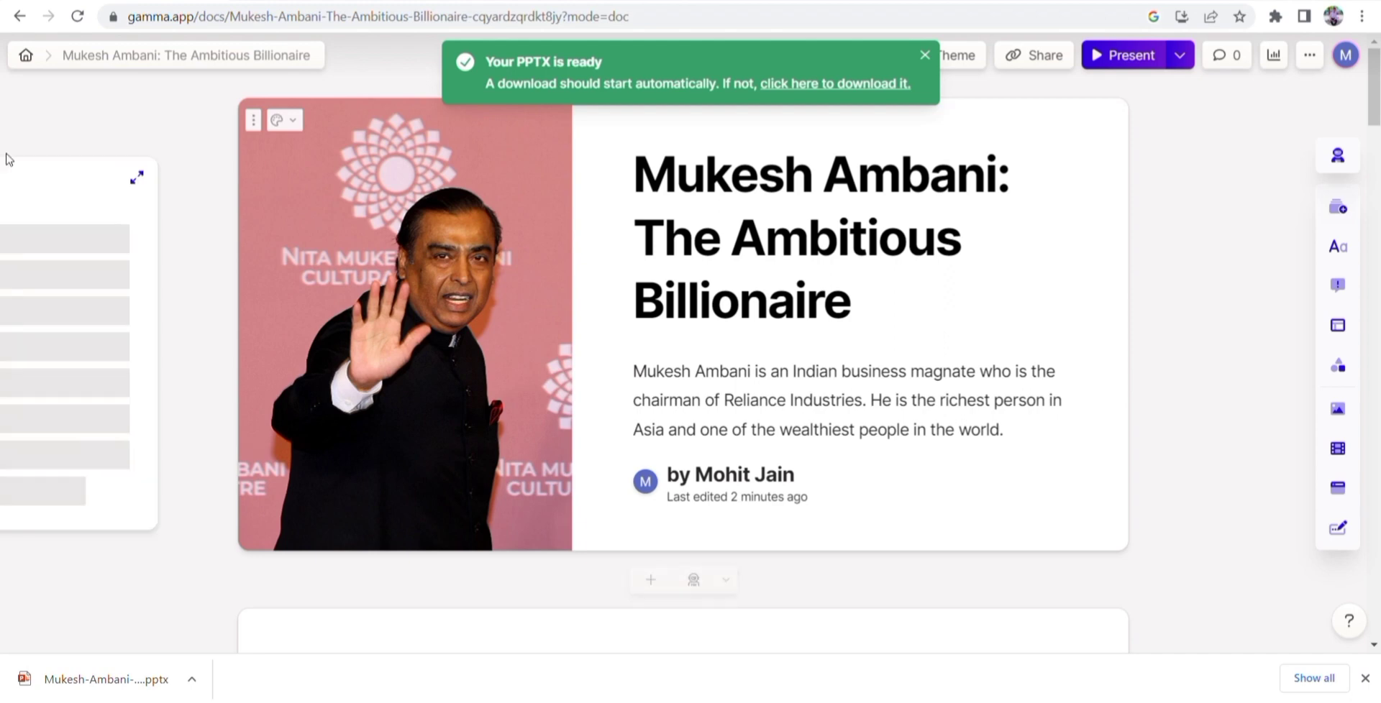
pyautogui.click(19, 20)
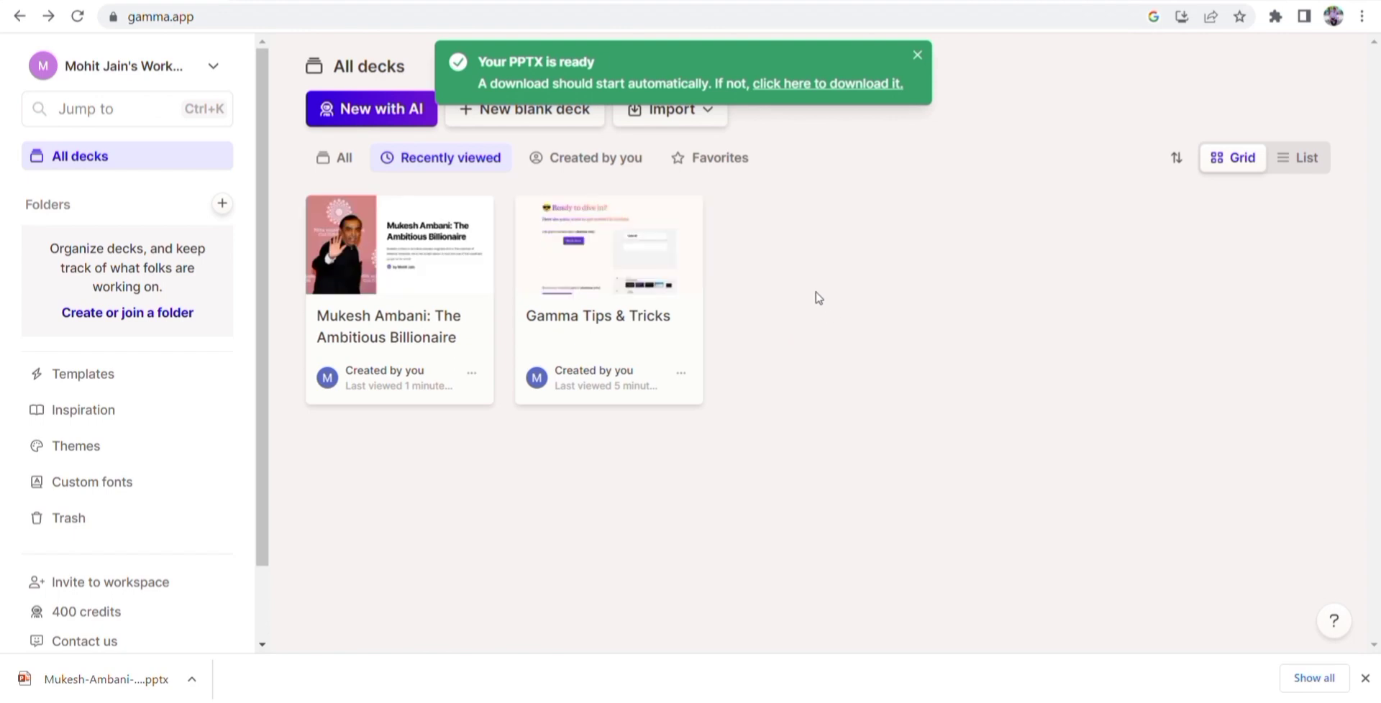
# Dismiss the PPTX-ready notice and start a Text to Deck generation with 'elon musk' as content
pyautogui.click(918, 56)
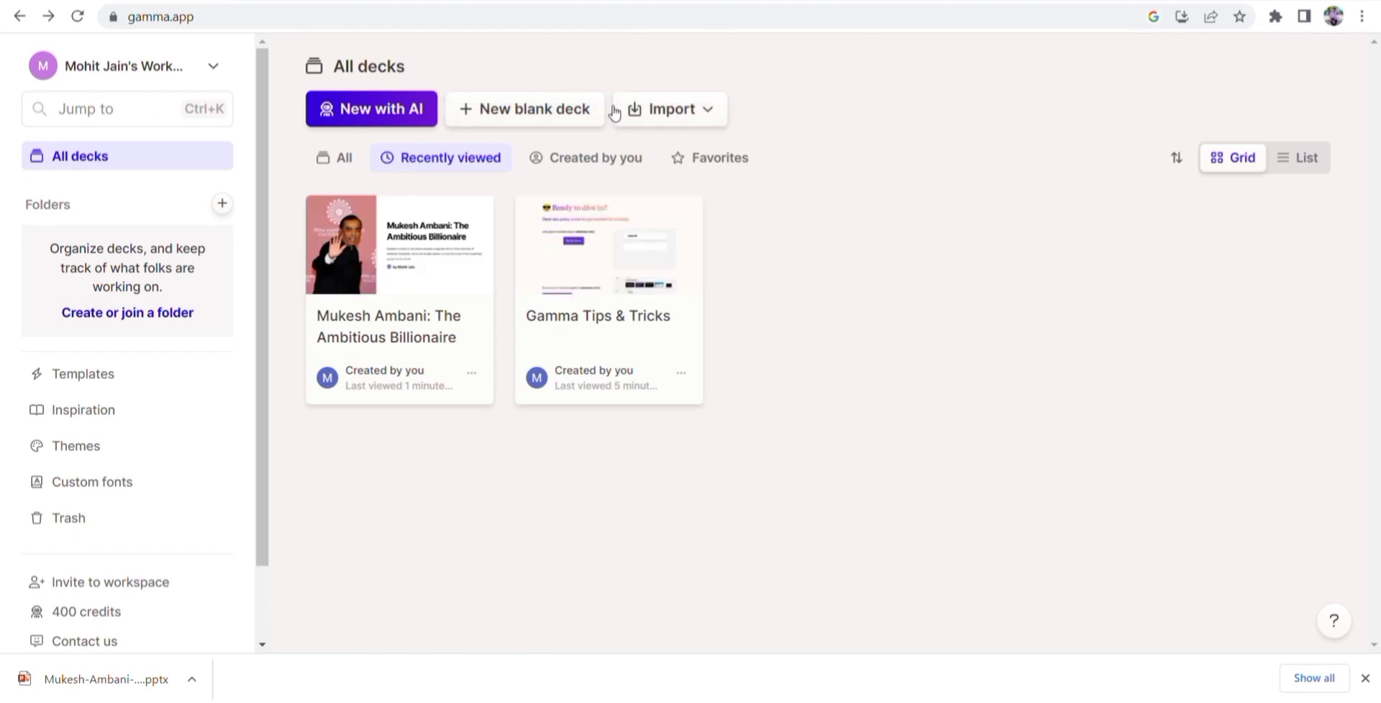
pyautogui.click(396, 110)
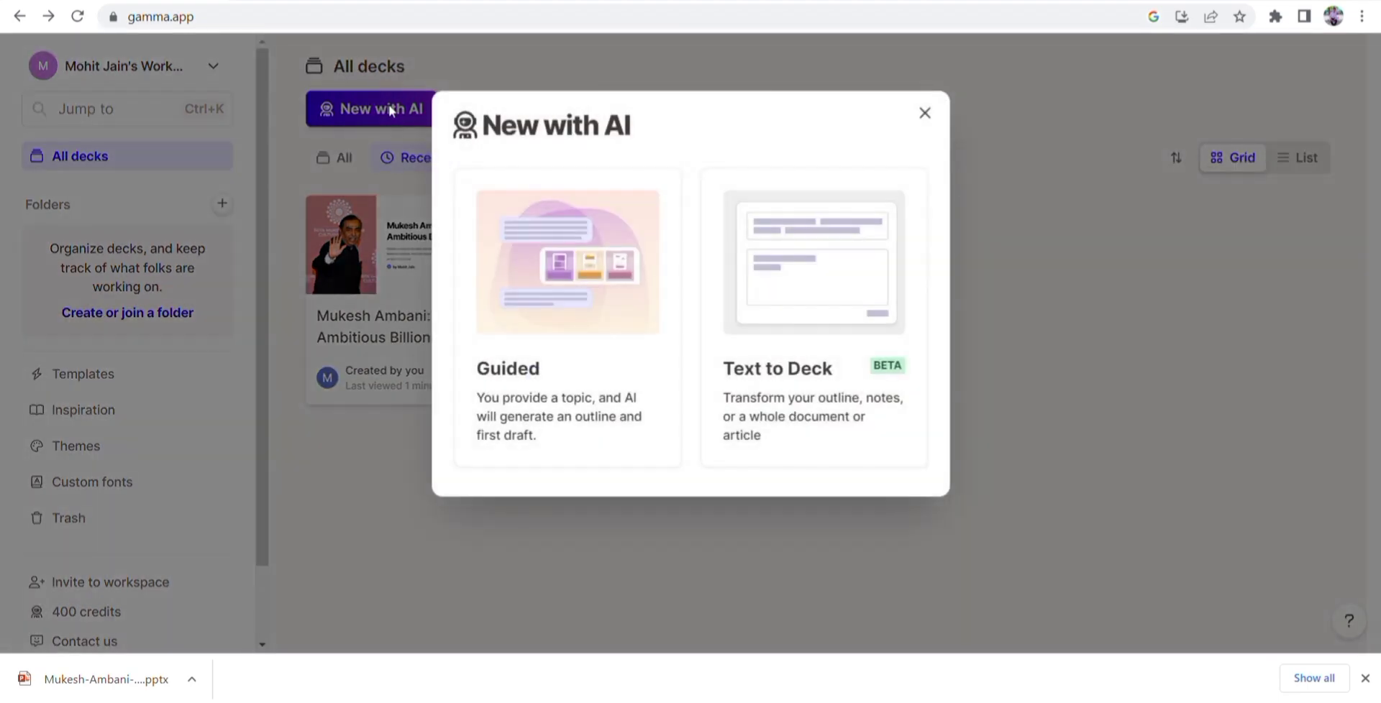
pyautogui.click(852, 314)
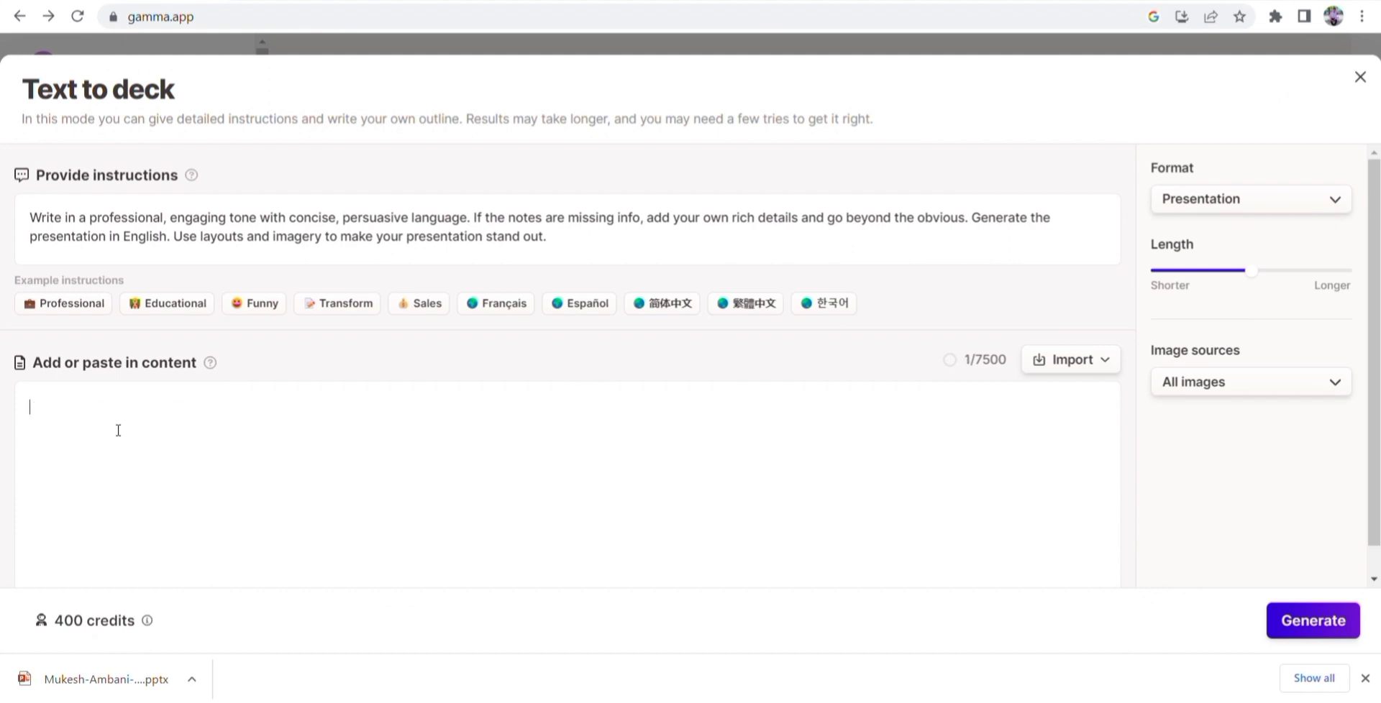
pyautogui.press('BackSpace')
pyautogui.write('elon musk')
# Generate the Elon Musk deck from the entered content using the Default (light) theme
pyautogui.click(1305, 625)
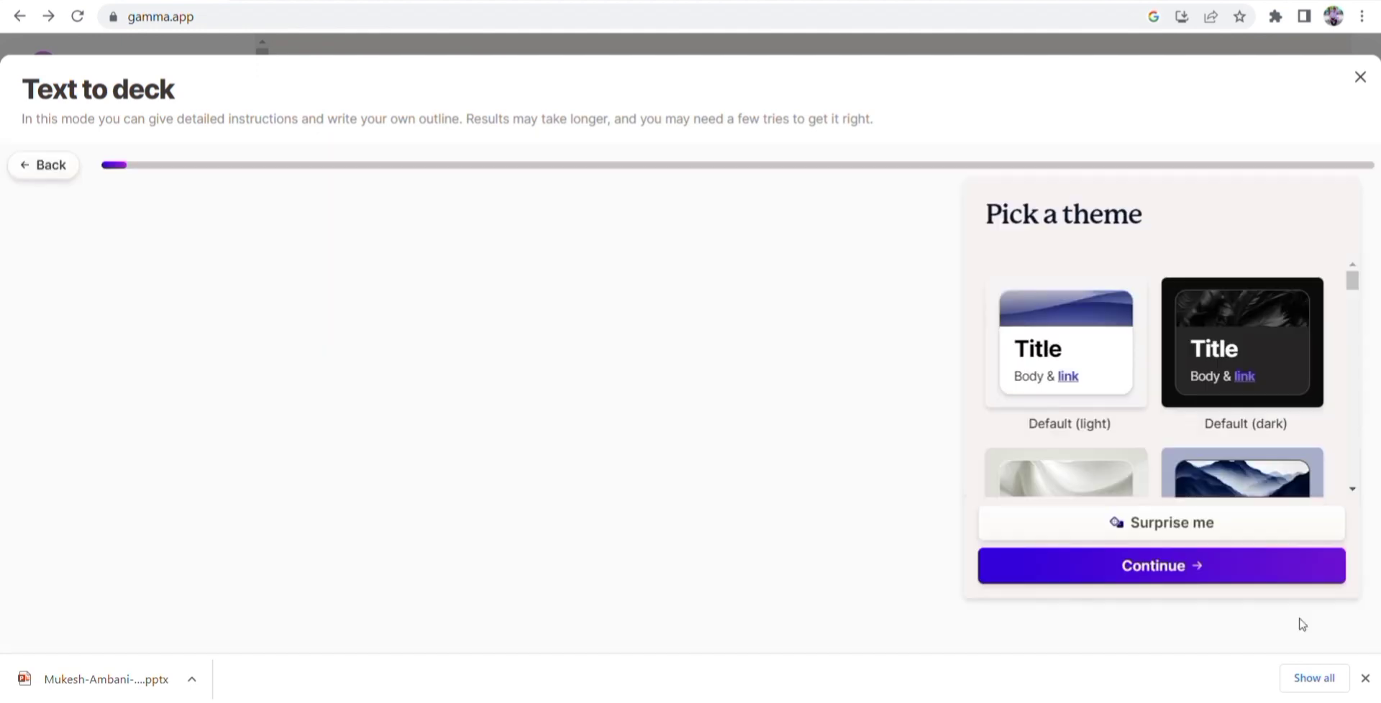
pyautogui.click(1056, 349)
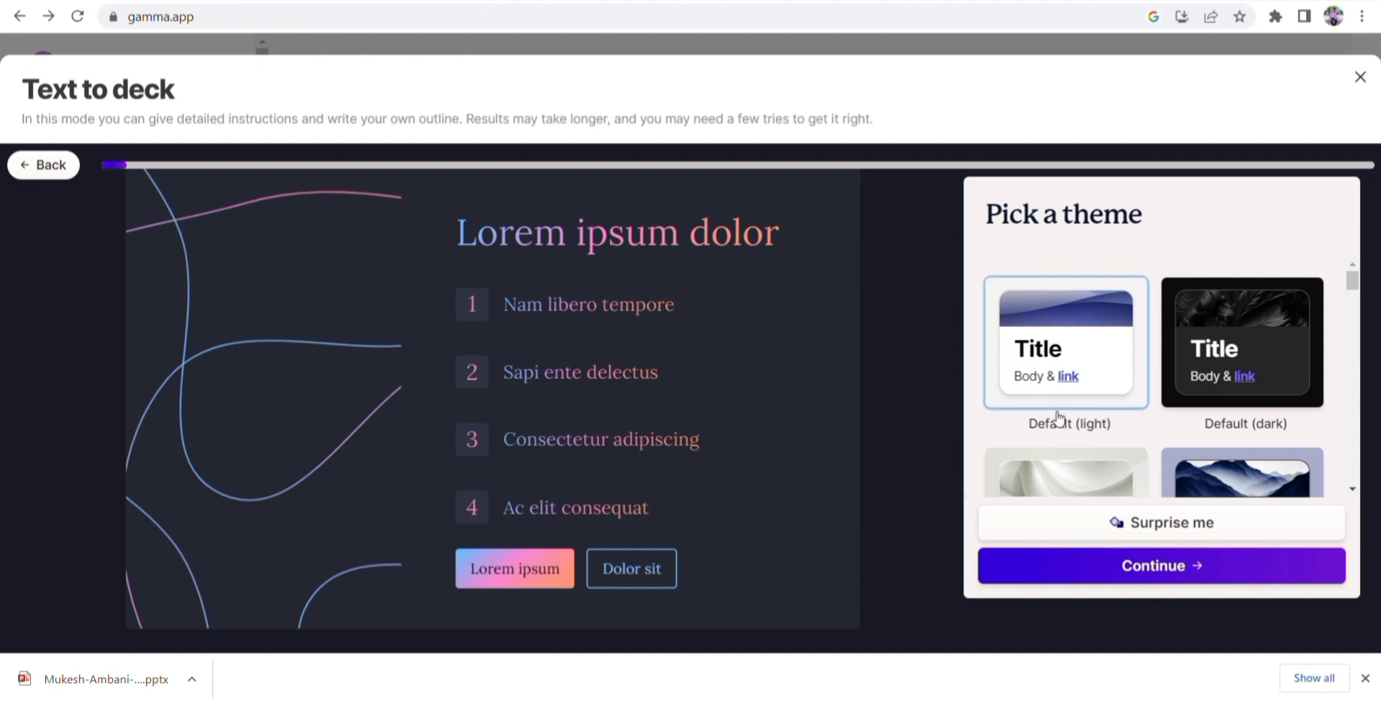
pyautogui.click(1081, 565)
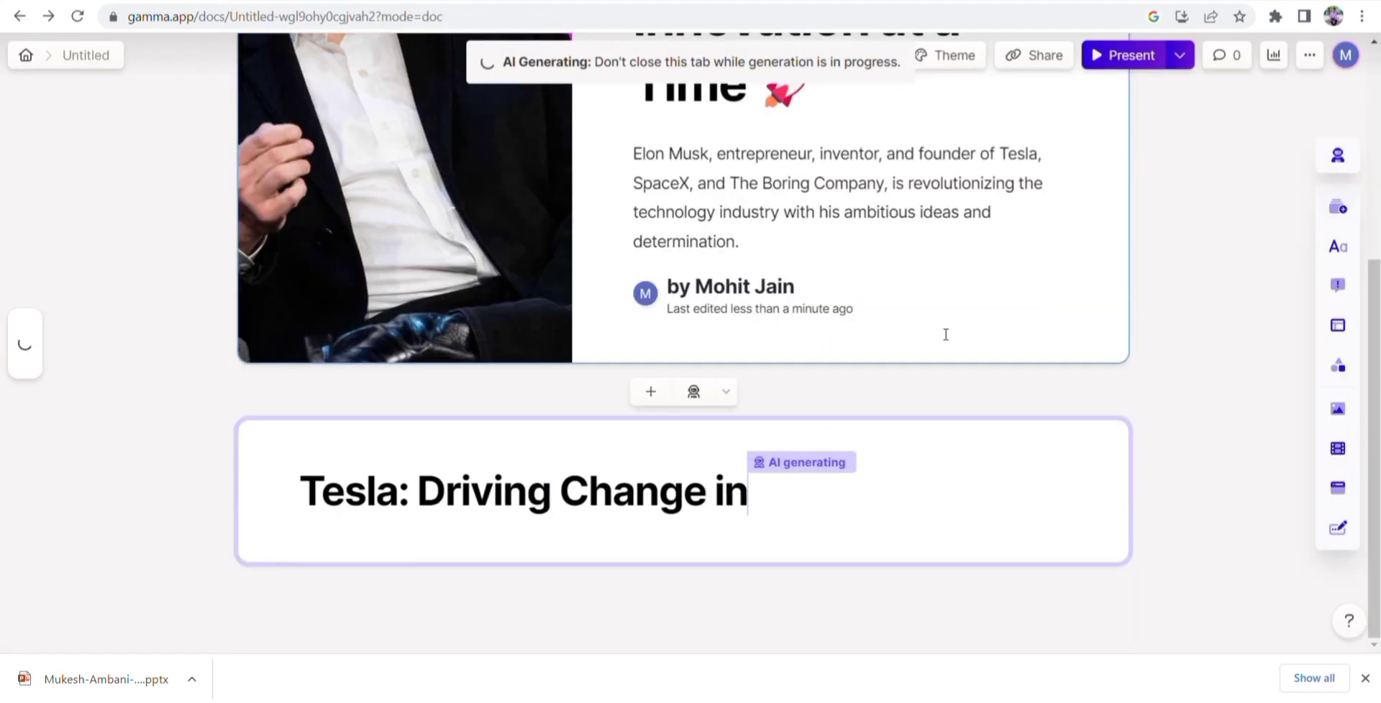
# Review the finished Tesla, SpaceX, Boring Company and SolarCity cards, then switch to Fiverr's 'ppt making' results
pyautogui.scroll(3, 861, 330)
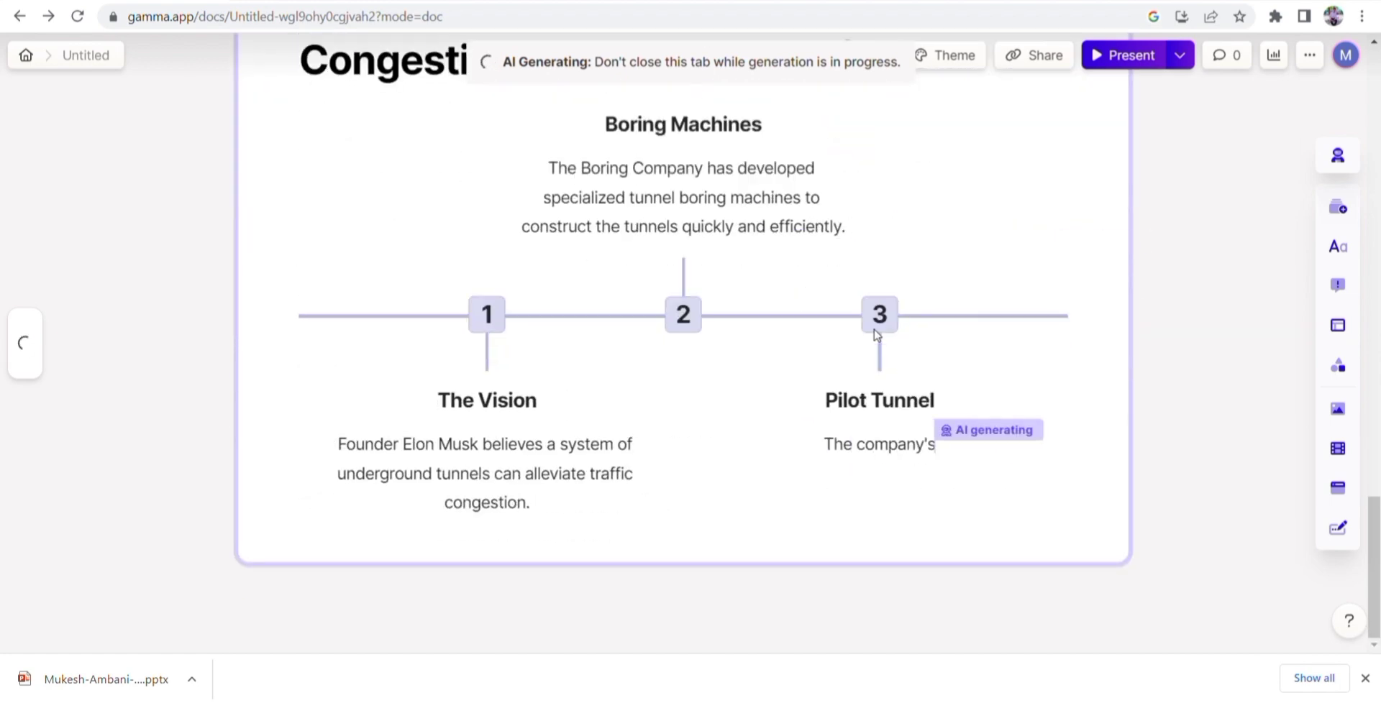
pyautogui.scroll(5, 877, 335)
pyautogui.scroll(10, 878, 335)
pyautogui.scroll(-8, 879, 335)
pyautogui.scroll(-8, 879, 335)
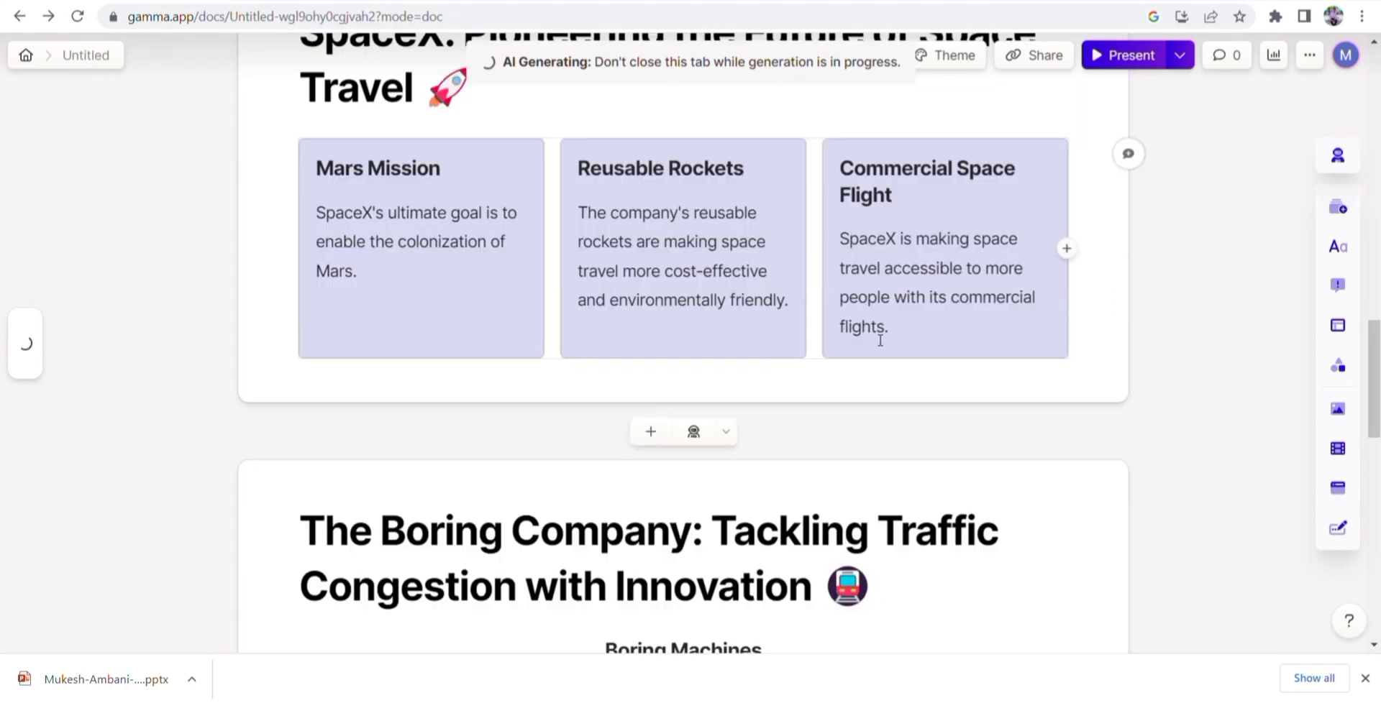
pyautogui.scroll(-10, 878, 335)
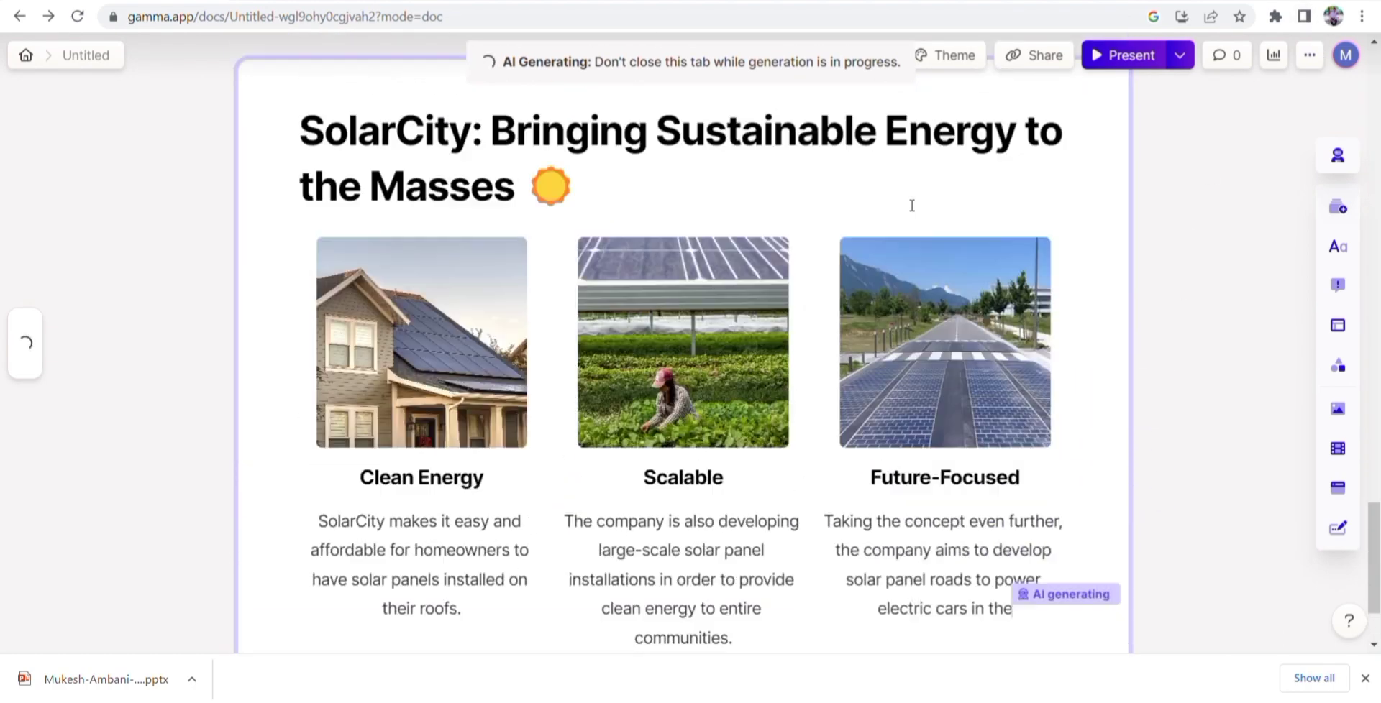
pyautogui.scroll(10, 912, 205)
pyautogui.scroll(10, 912, 205)
pyautogui.scroll(10, 912, 205)
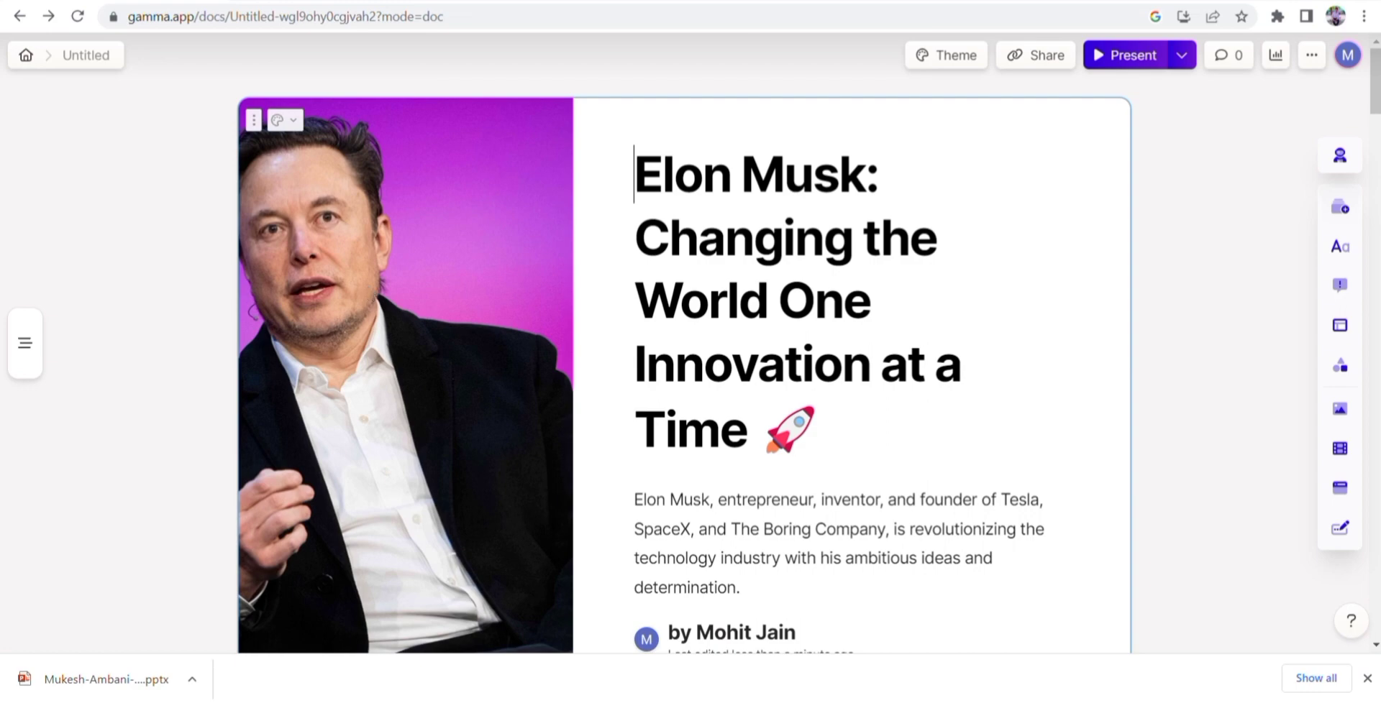
pyautogui.hotkey('ctrl', 'Tab')
pyautogui.scroll(3, 561, 318)
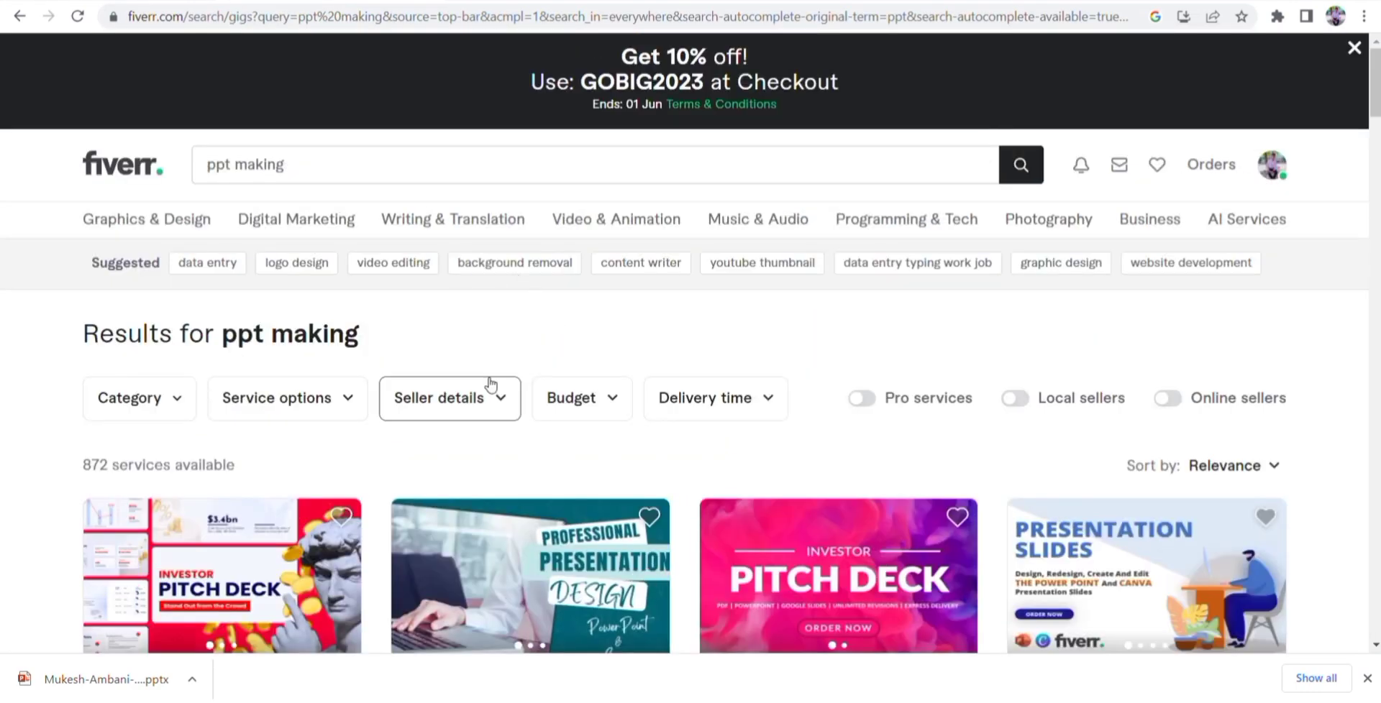
pyautogui.scroll(-3, 487, 386)
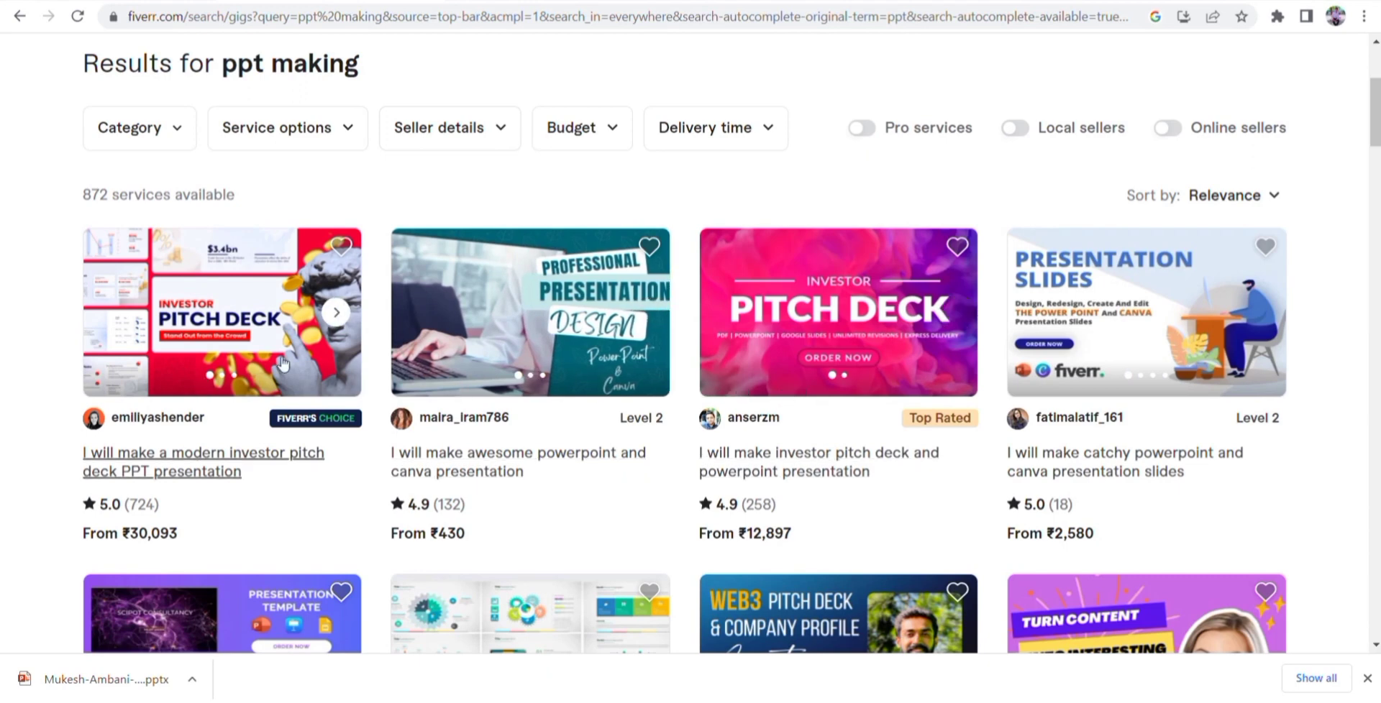
pyautogui.scroll(-2, 282, 363)
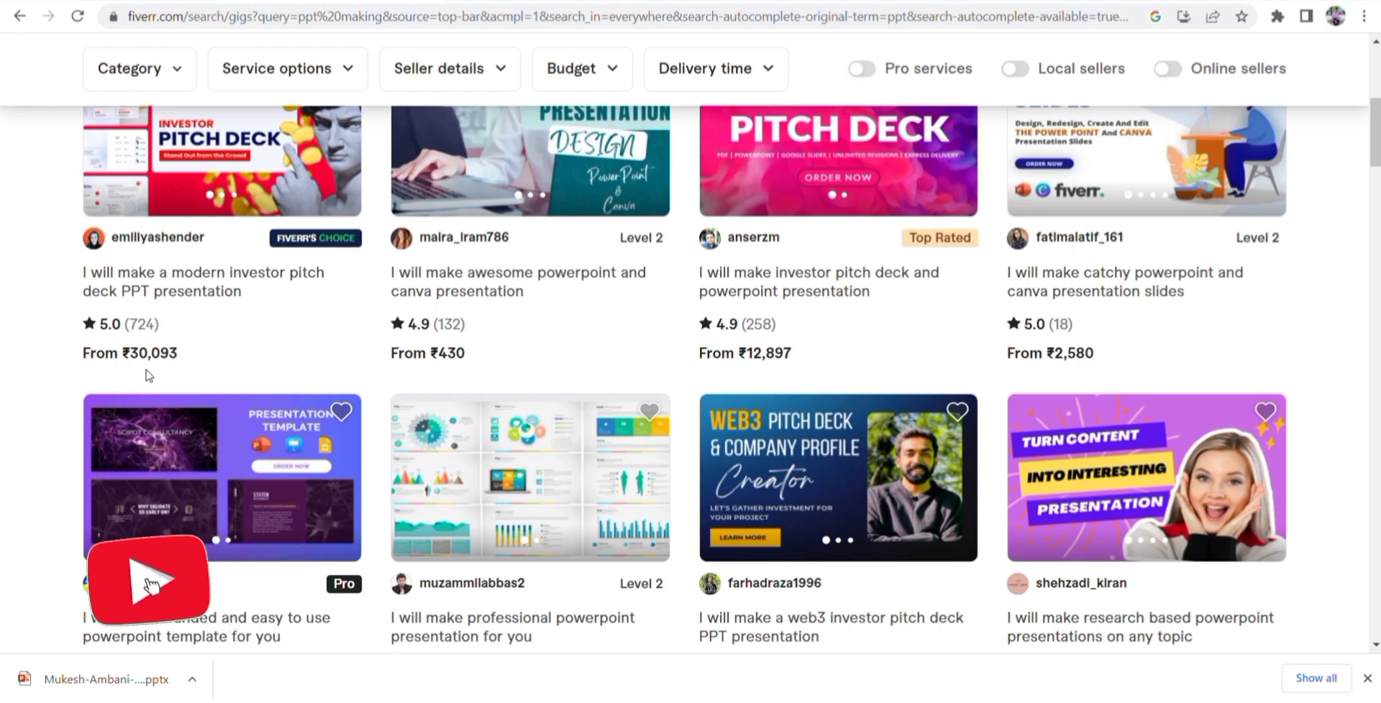
pyautogui.scroll(2, 446, 309)
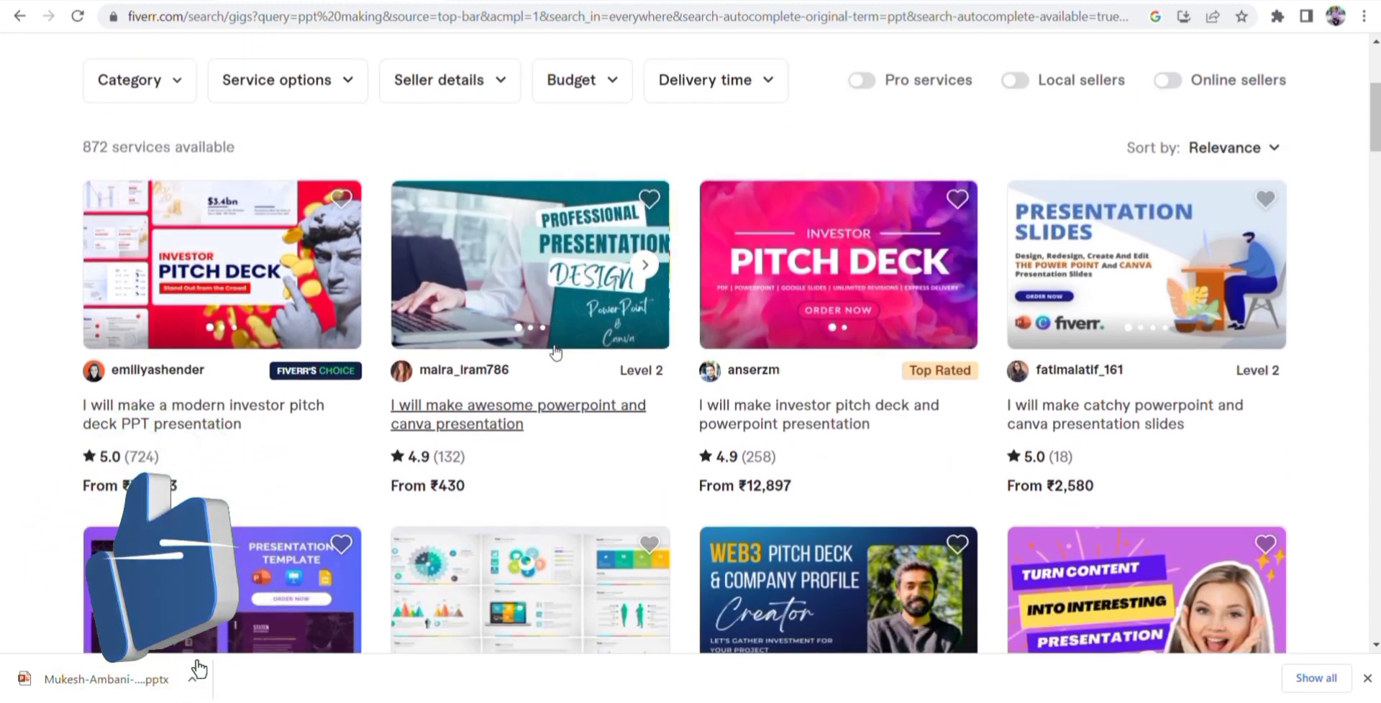
pyautogui.scroll(-2, 555, 352)
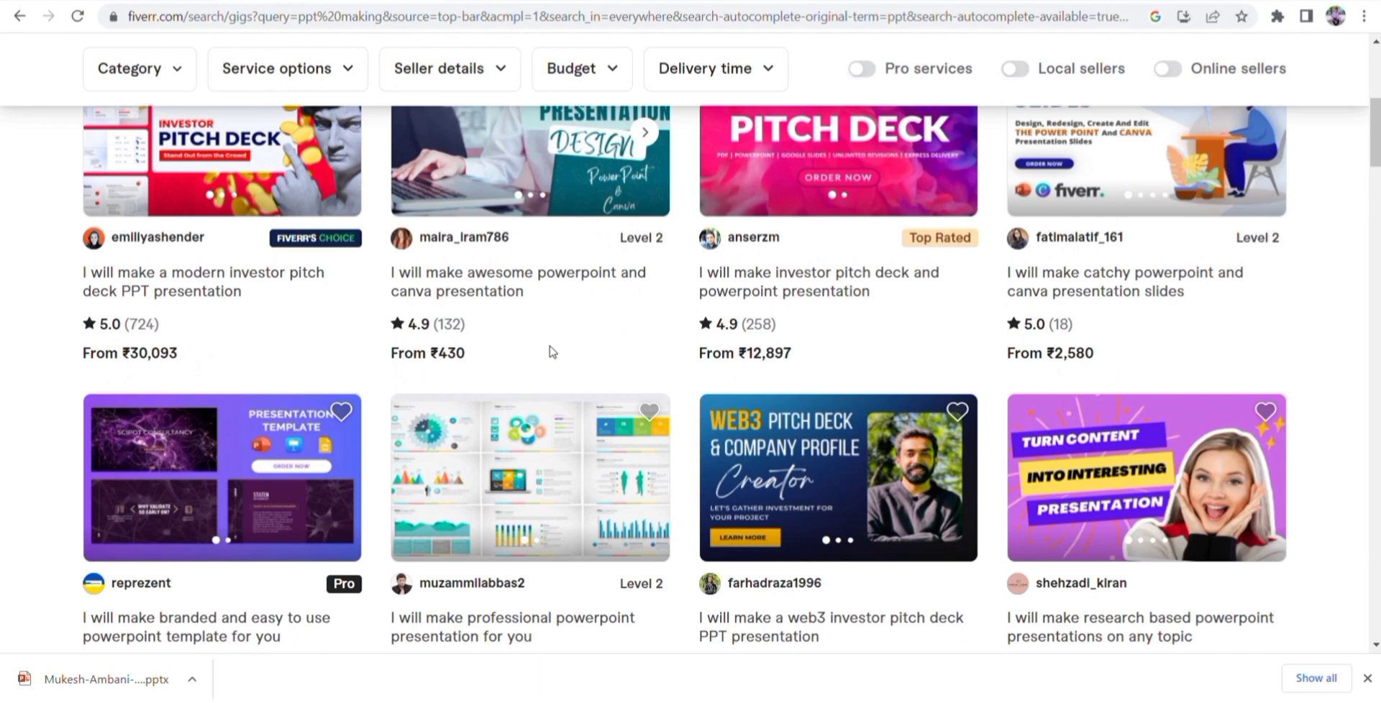
pyautogui.scroll(3, 852, 309)
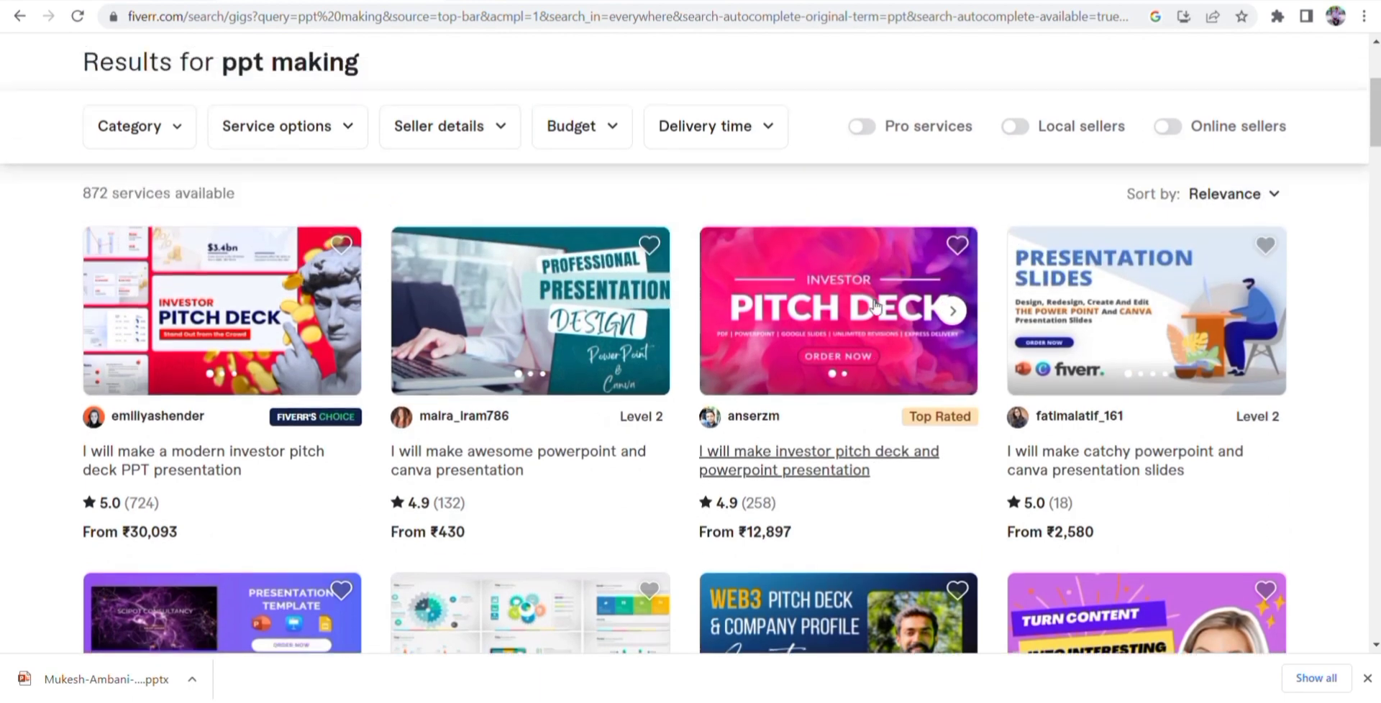
pyautogui.scroll(-1, 866, 344)
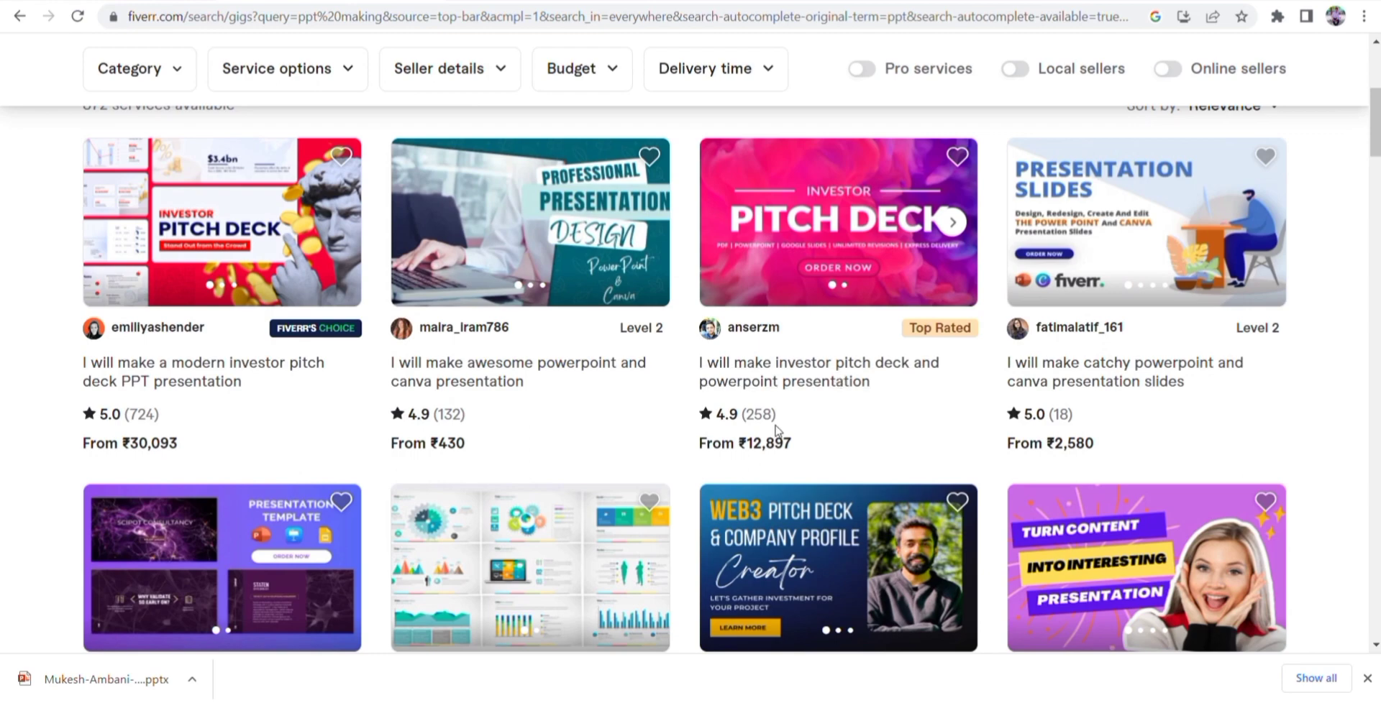
pyautogui.scroll(-1, 875, 397)
pyautogui.scroll(1, 1065, 288)
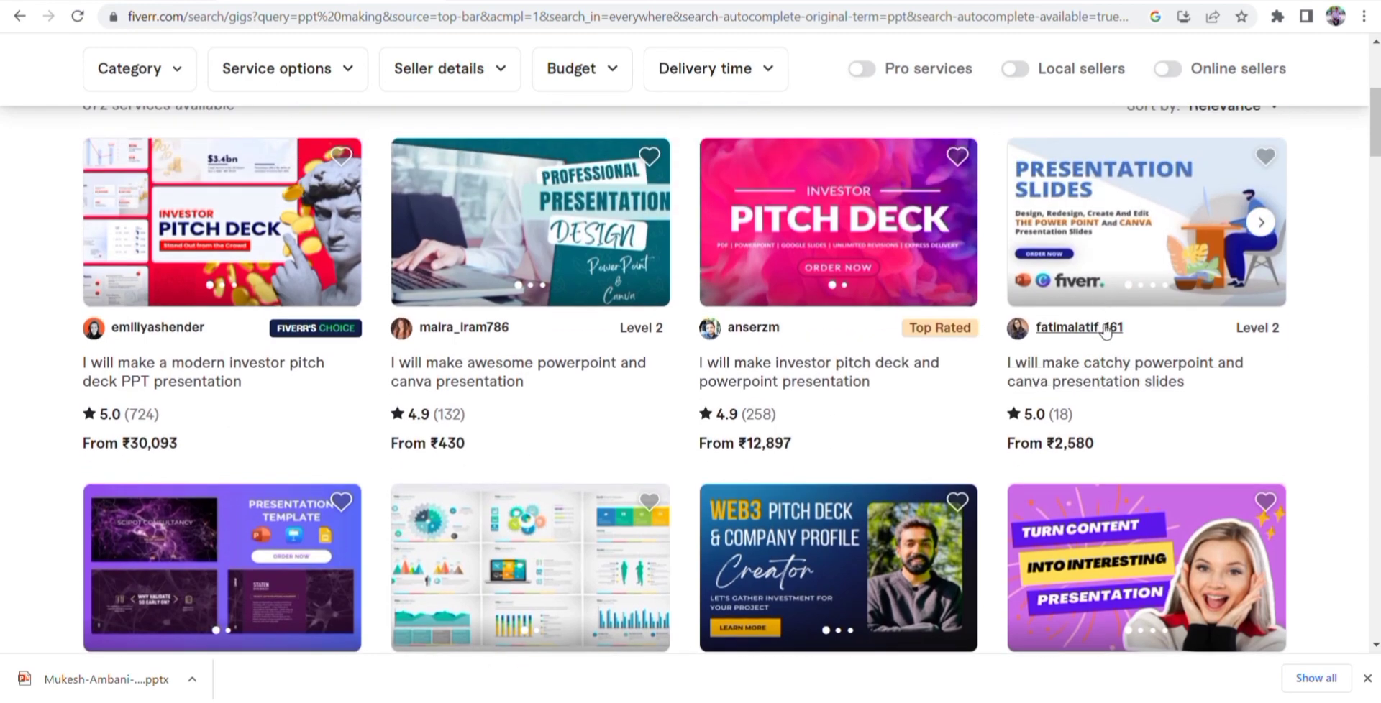
pyautogui.scroll(-5, 1058, 431)
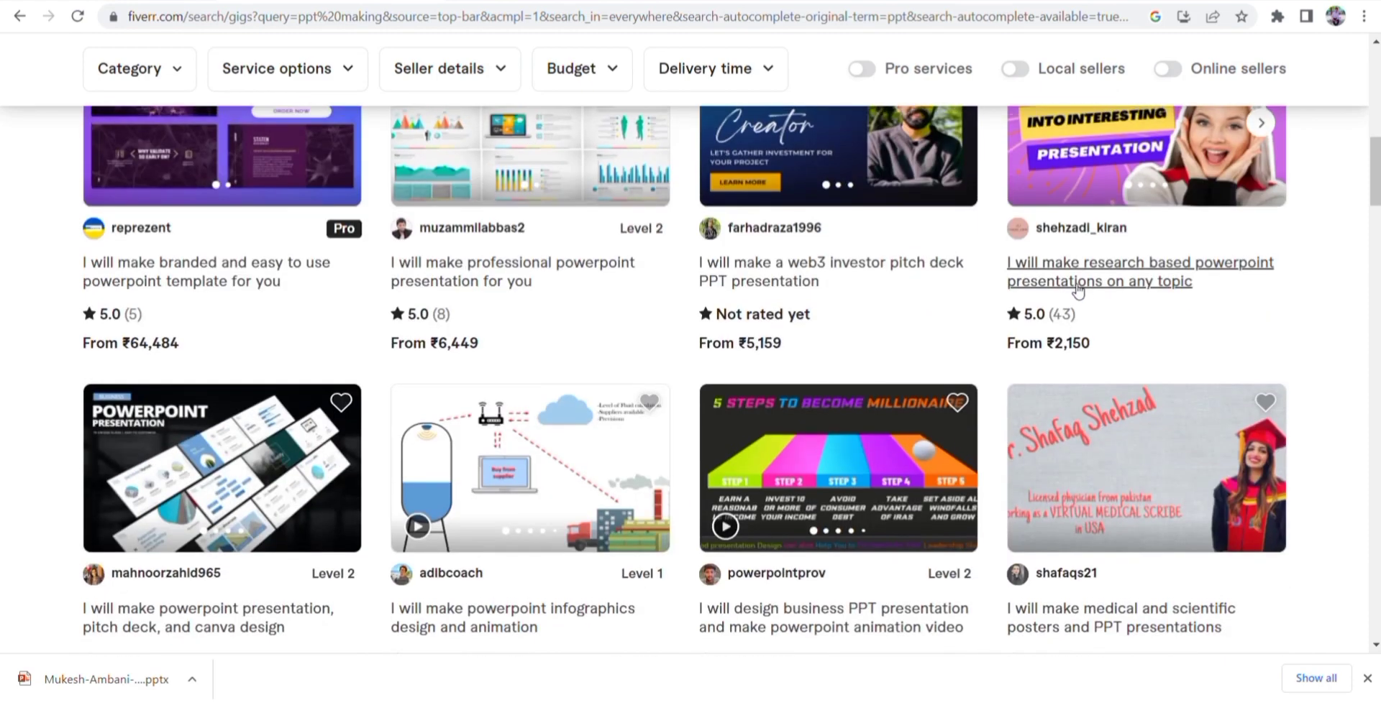
pyautogui.scroll(2, 1073, 305)
pyautogui.scroll(3, 1073, 305)
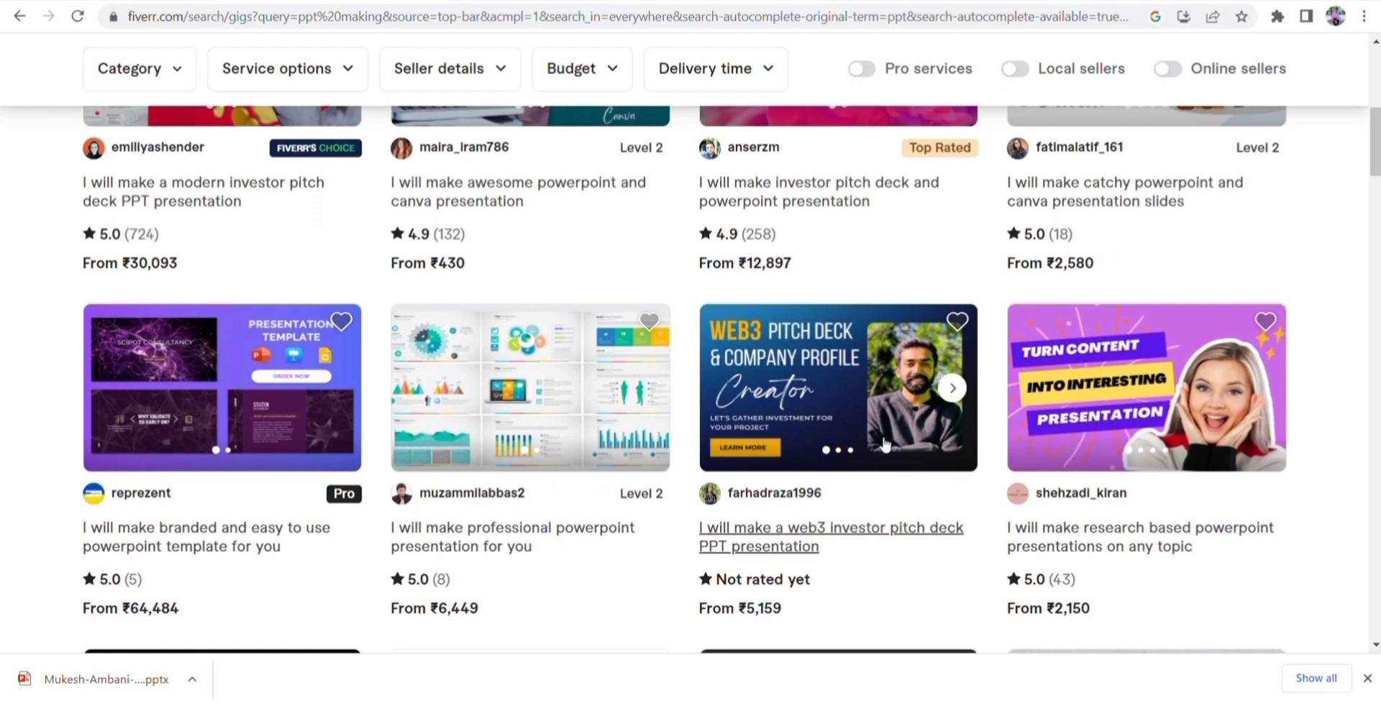
pyautogui.scroll(8, 878, 440)
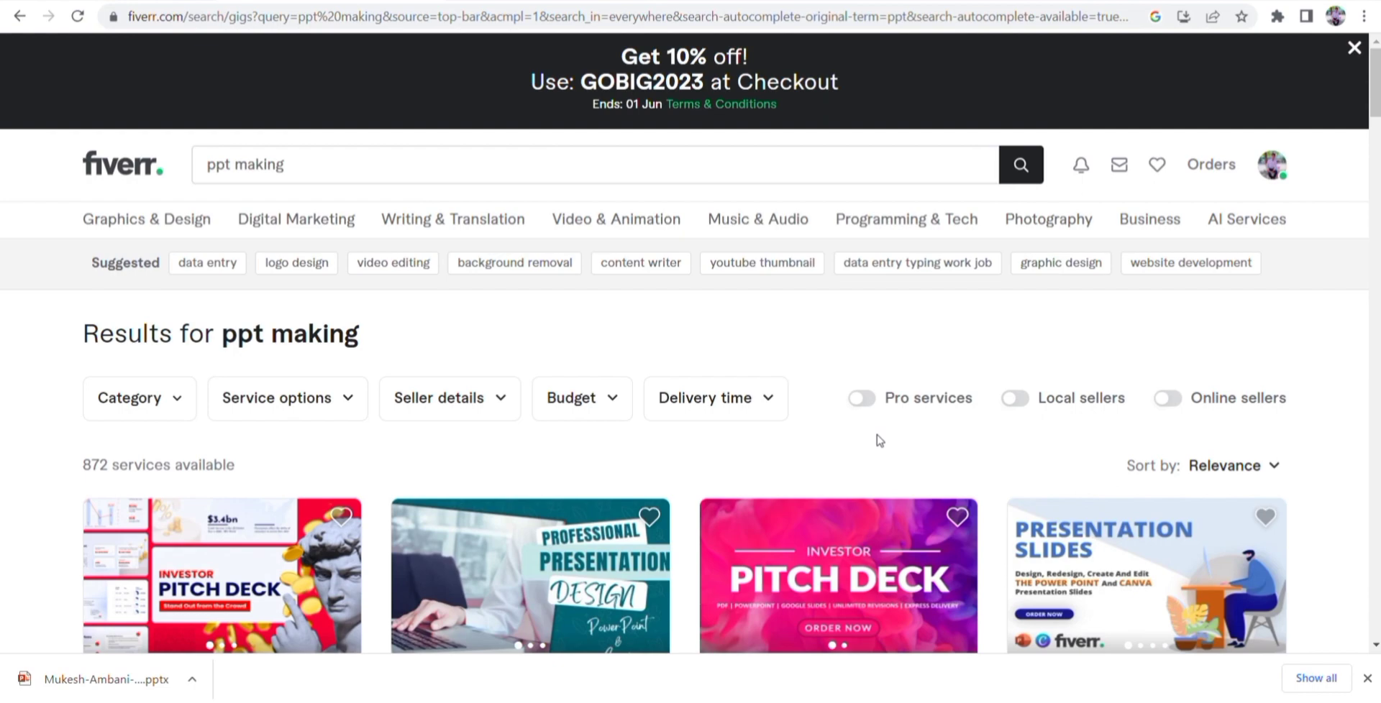
pyautogui.scroll(-5, 879, 440)
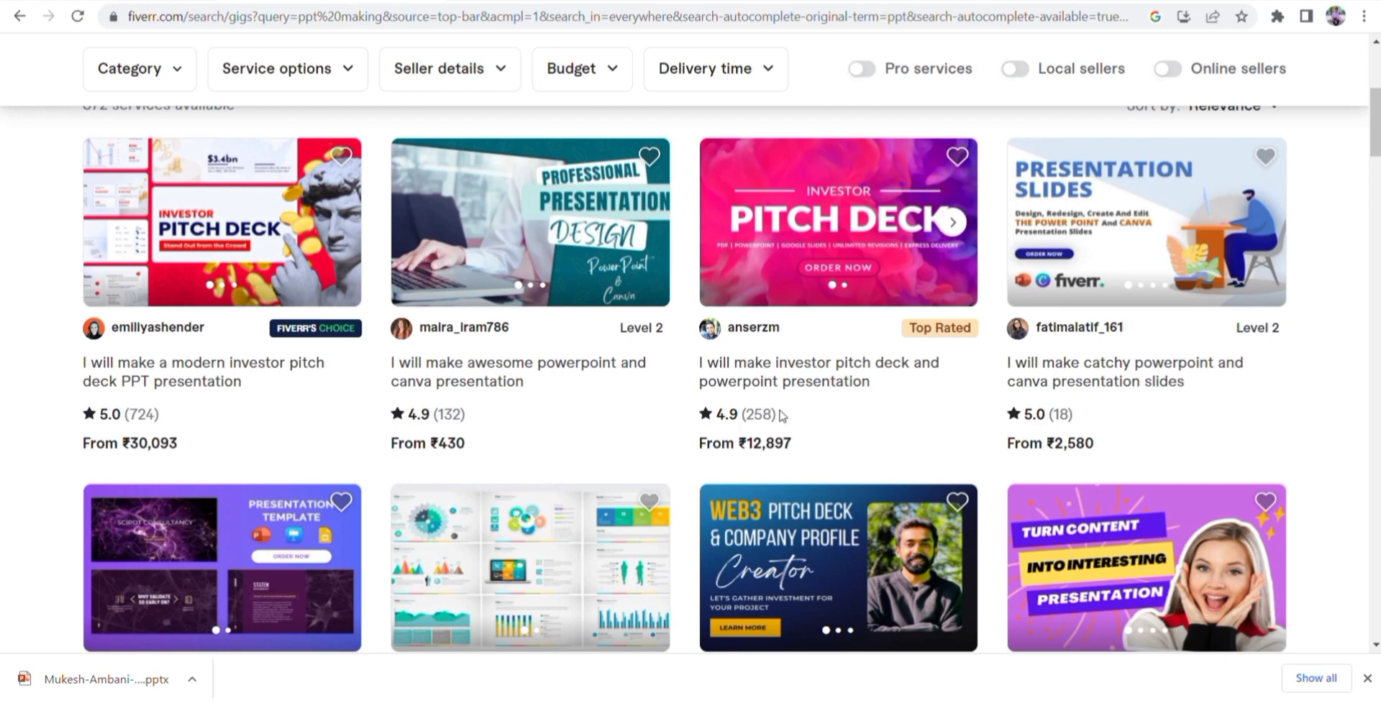
pyautogui.scroll(2, 782, 413)
pyautogui.scroll(3, 782, 415)
pyautogui.scroll(-2, 782, 415)
pyautogui.scroll(-4, 782, 419)
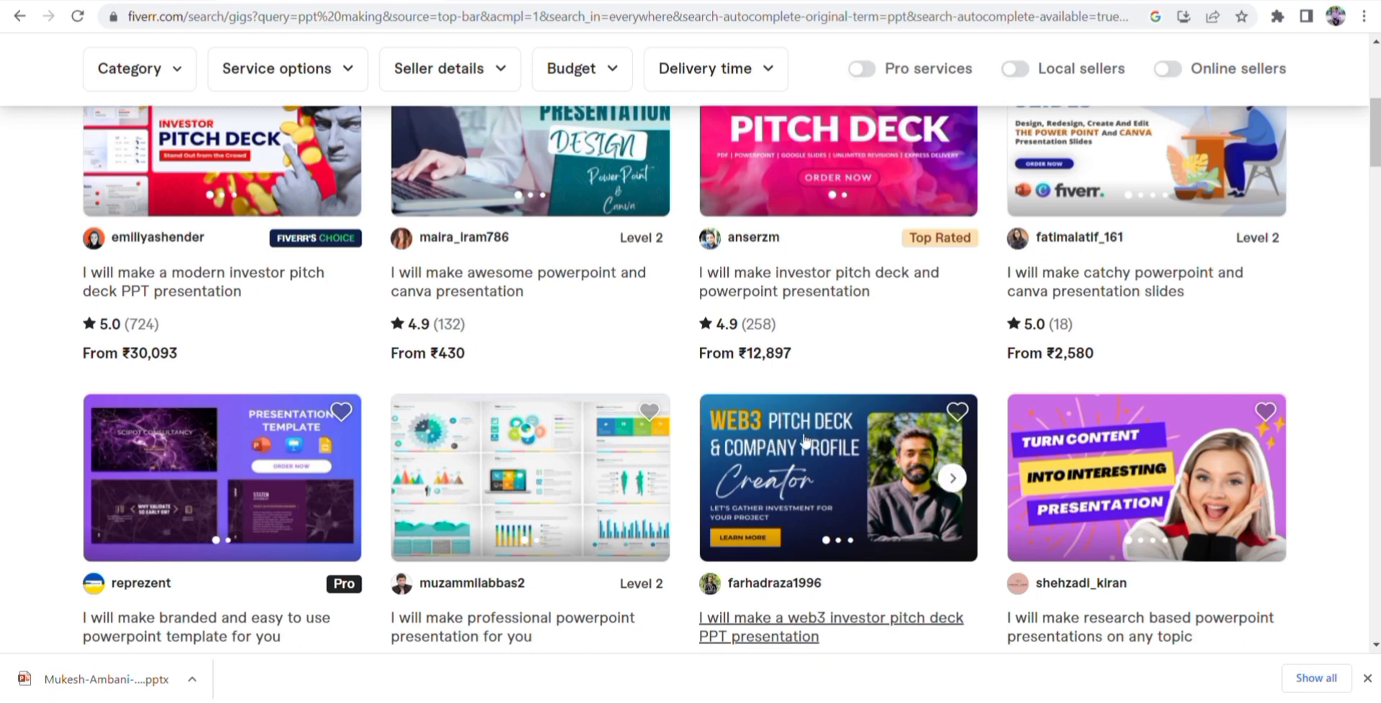
pyautogui.scroll(7, 904, 460)
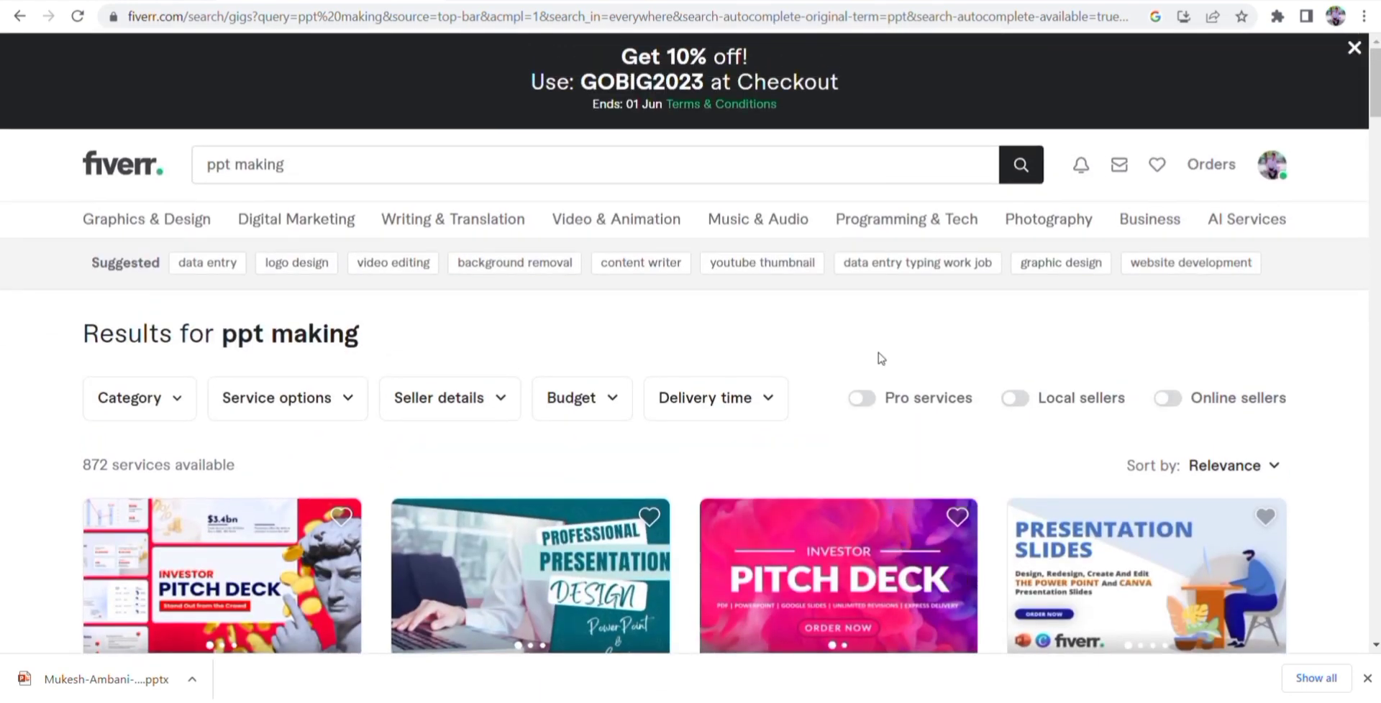